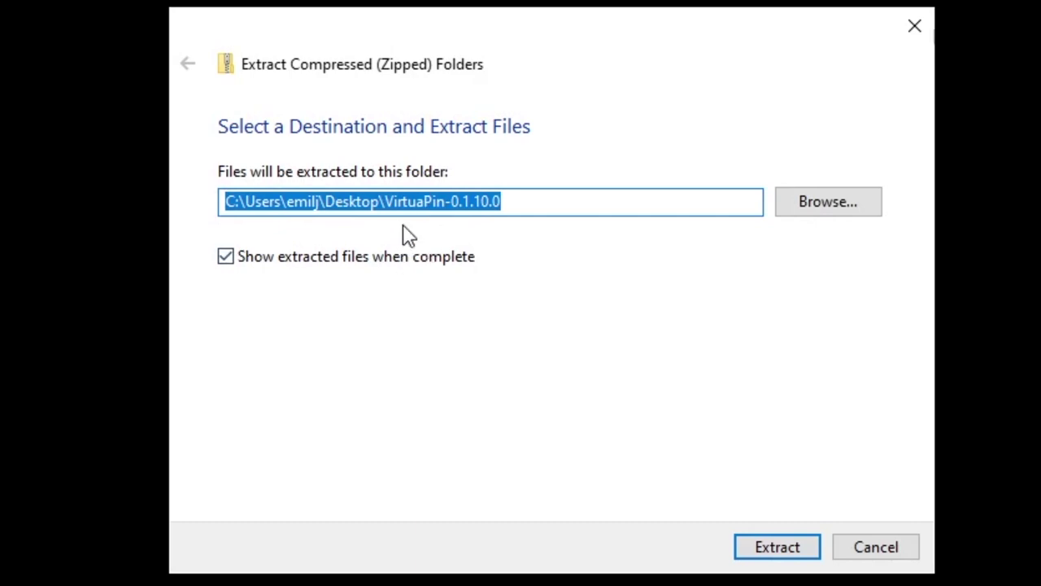
Extract the VirtuaPin-0.1.10.0 archive to the desktop, close the extracted folder, and launch VirtuaPin Controller in a maximized window
left_click(777, 547)
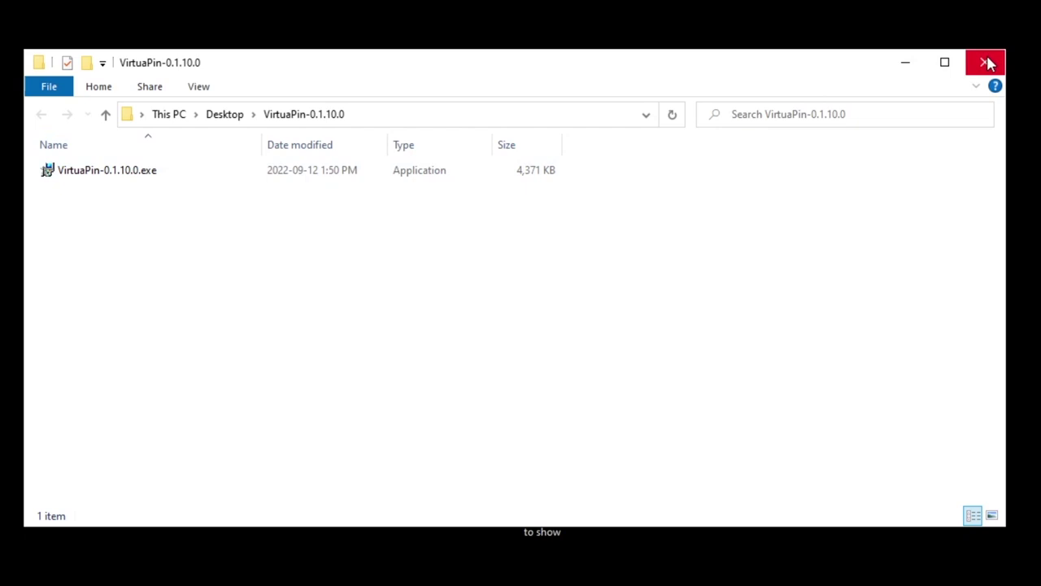
left_click(985, 62)
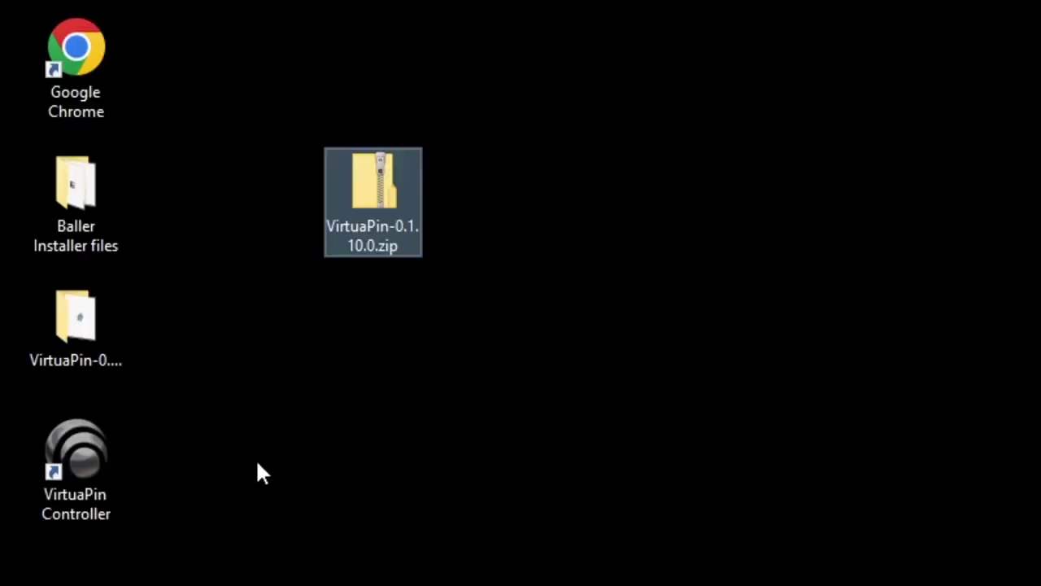
double_click(80, 449)
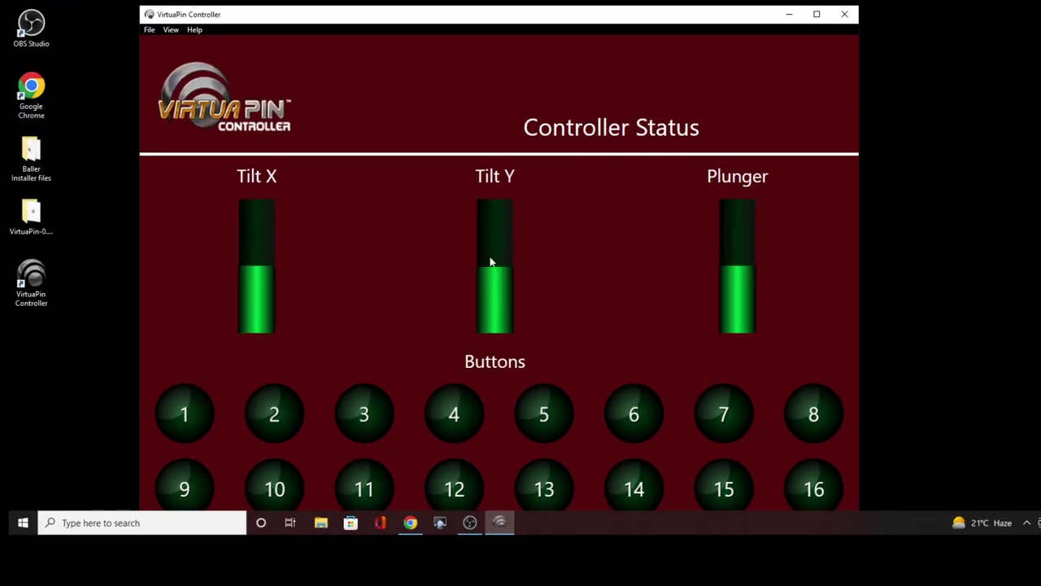
left_click(816, 14)
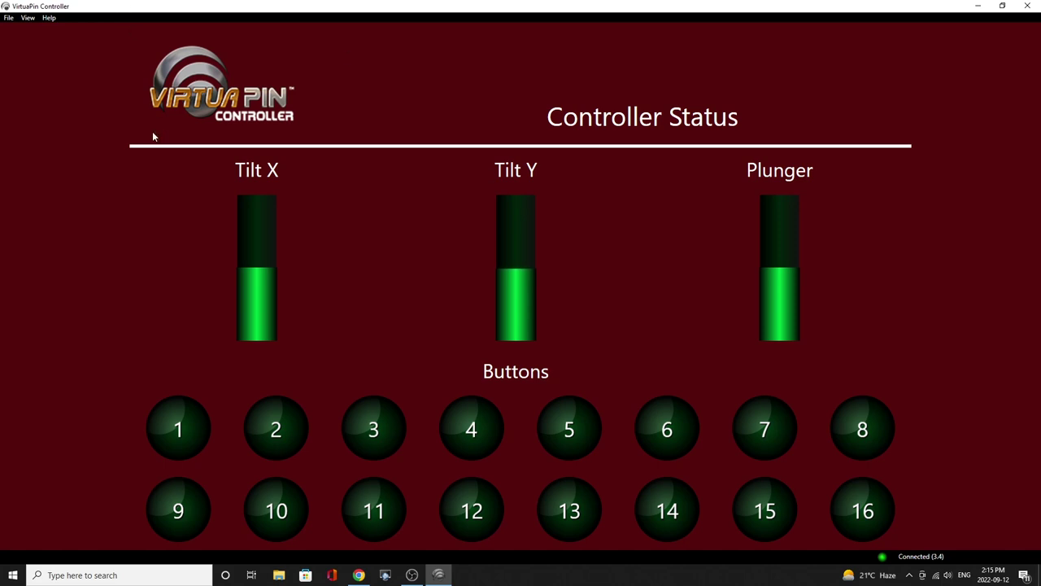
Open the Controller Settings view and set the Plunger Range to 827
left_click(29, 17)
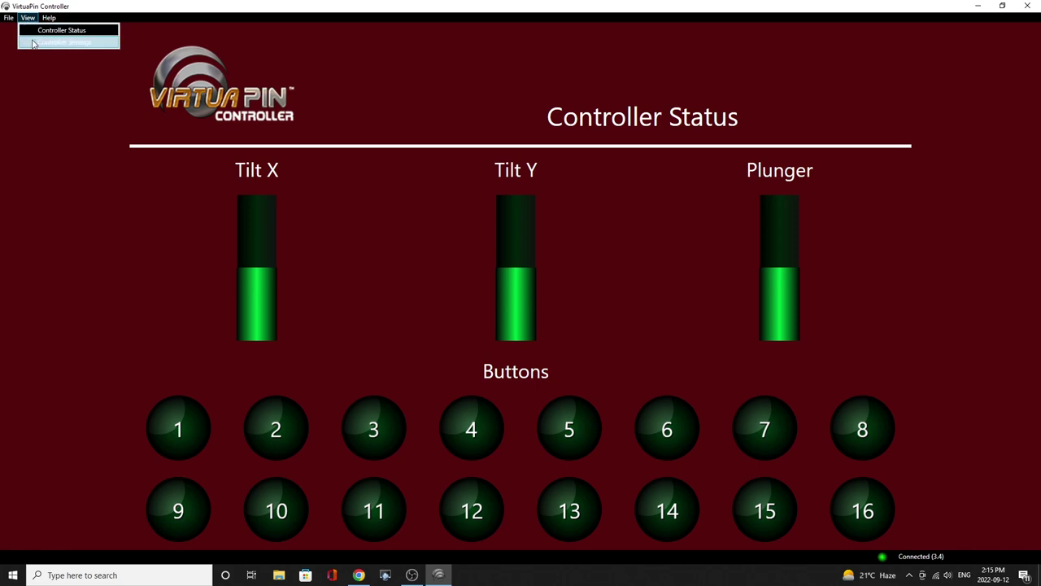
left_click(33, 44)
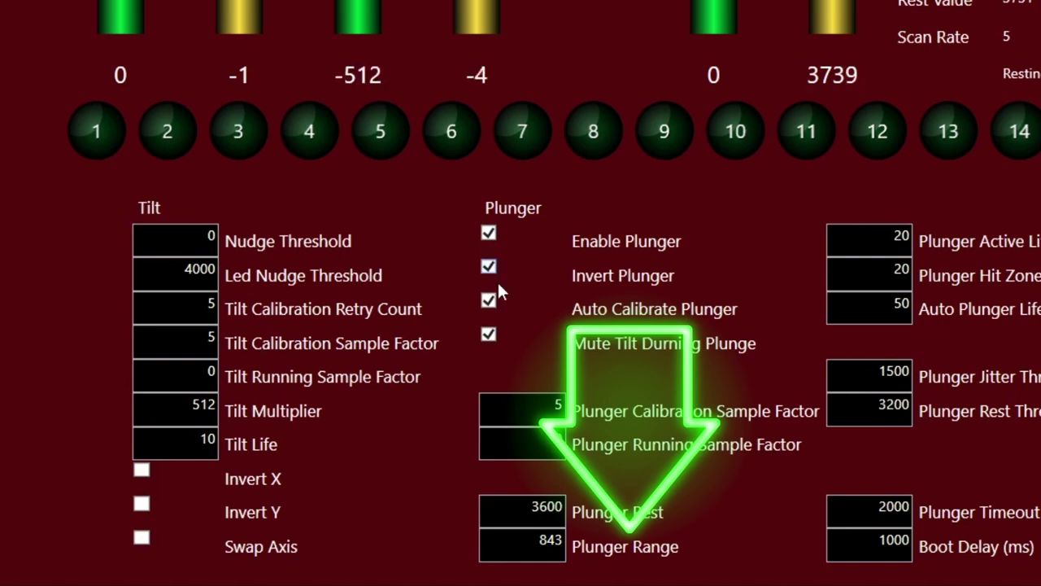
double_click(550, 539)
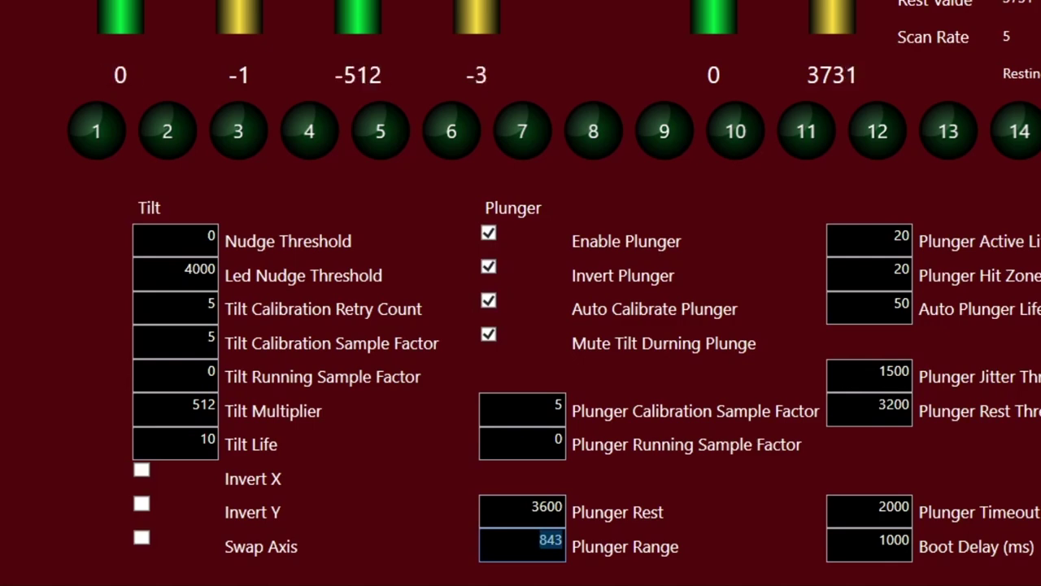
type("827")
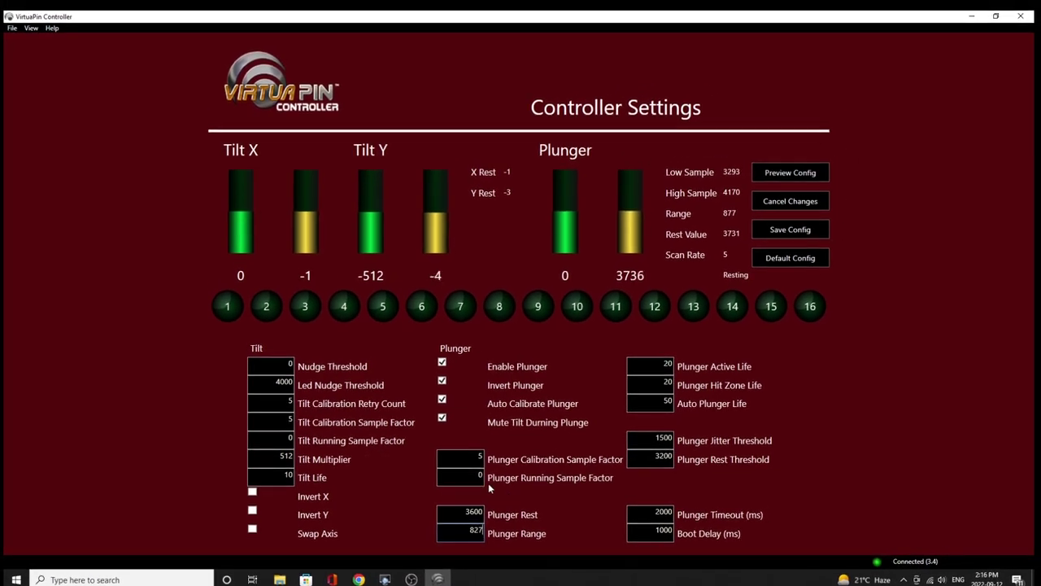
Save the controller log and close VirtuaPin Controller
left_click(13, 28)
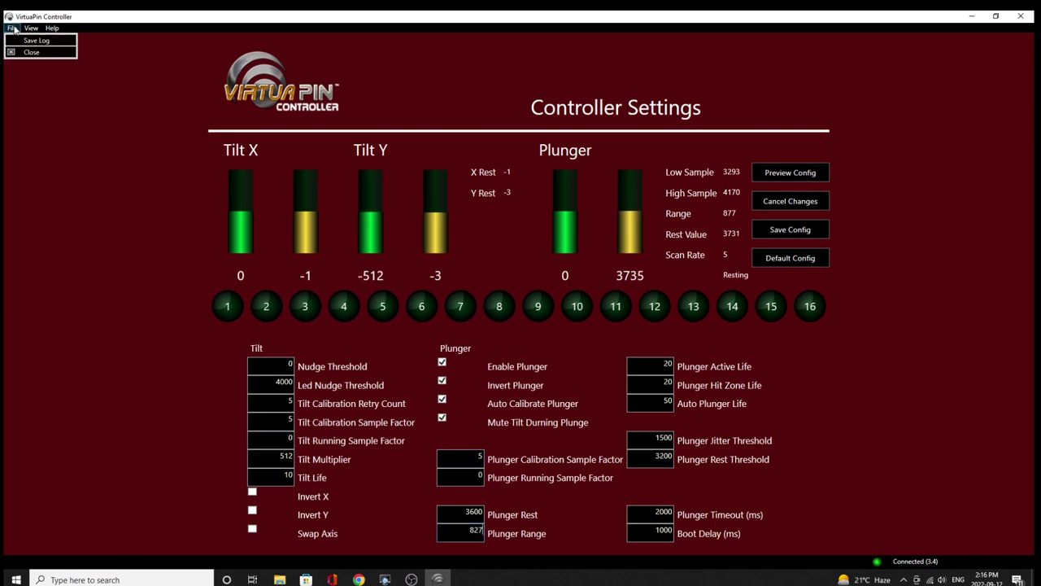
left_click(18, 41)
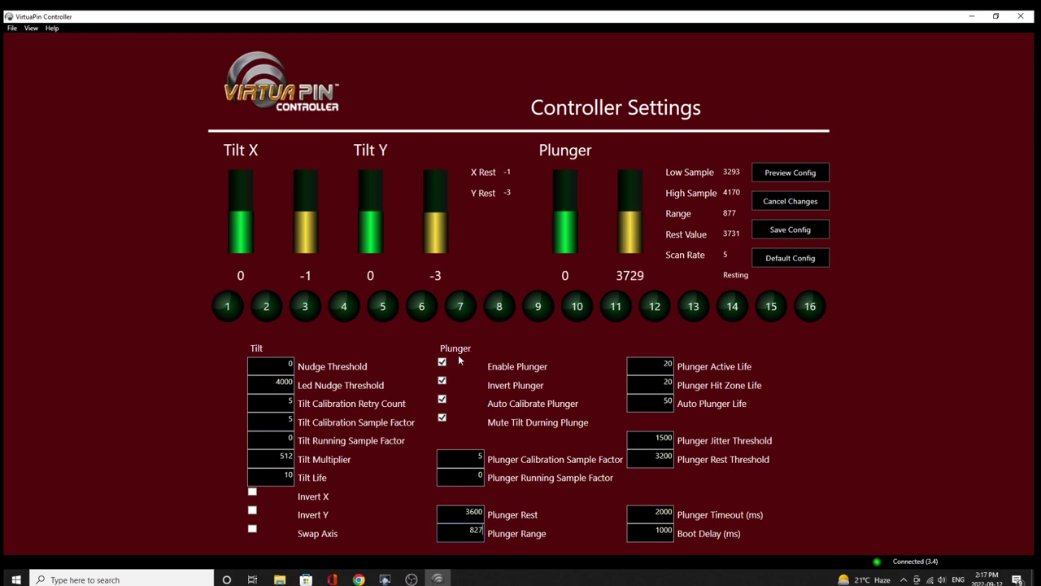
left_click(1022, 18)
left_click(413, 488)
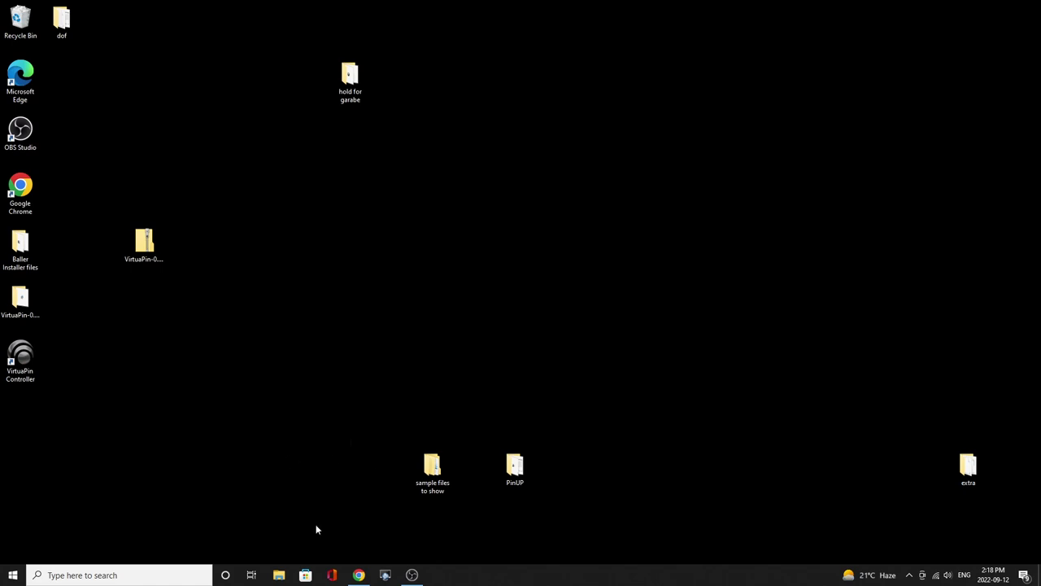
Browse in File Explorer to C:\vPinball\VisualPinball and launch VPinballX.exe
left_click(279, 575)
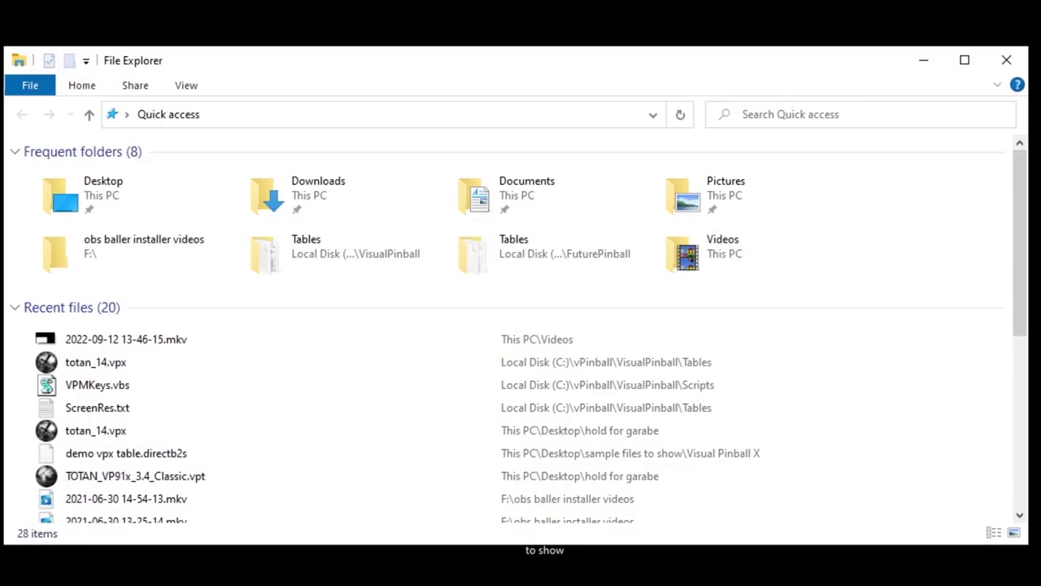
left_click(126, 114)
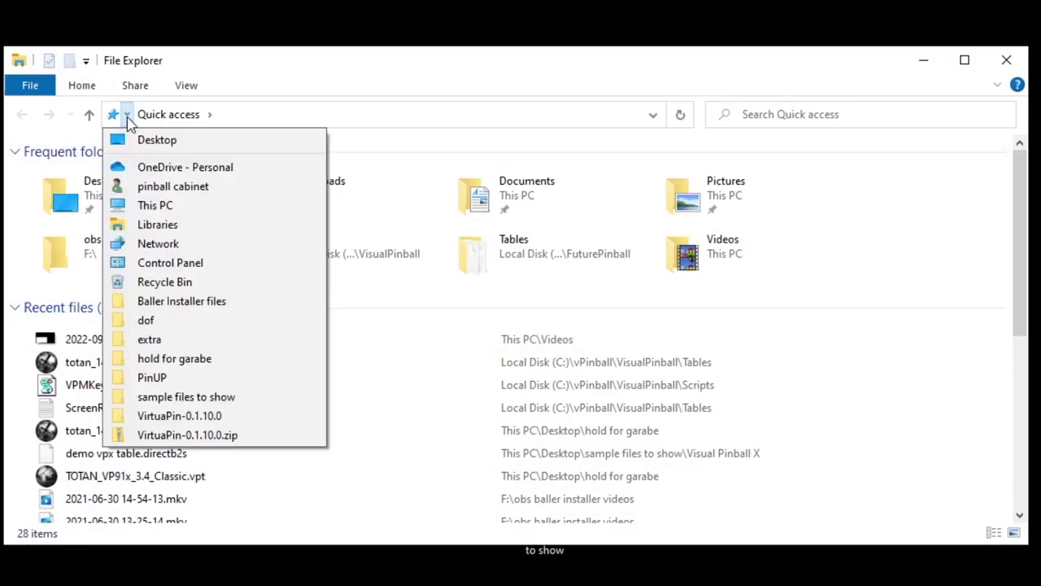
left_click(147, 207)
double_click(76, 314)
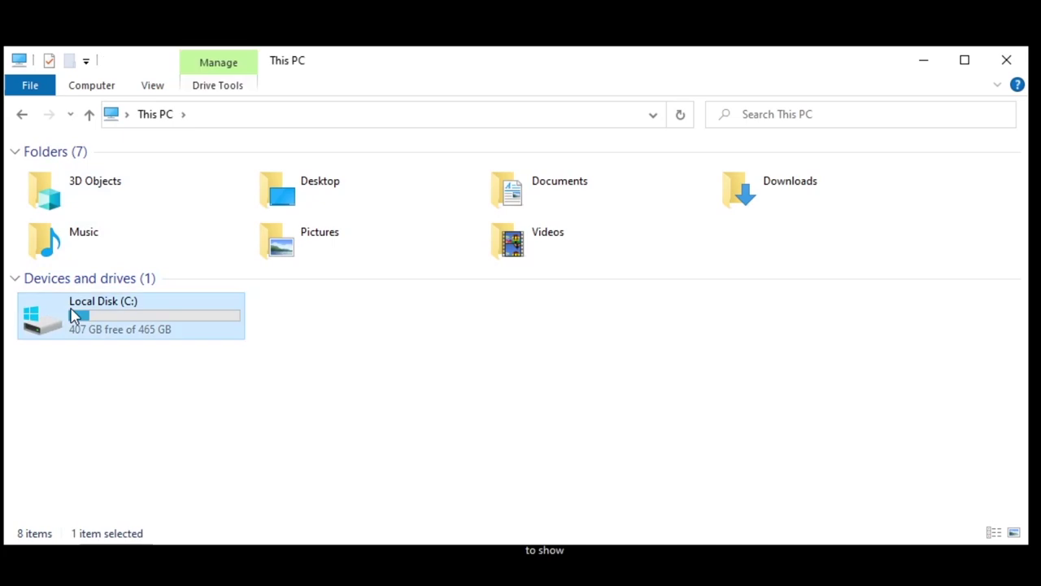
double_click(75, 294)
double_click(77, 232)
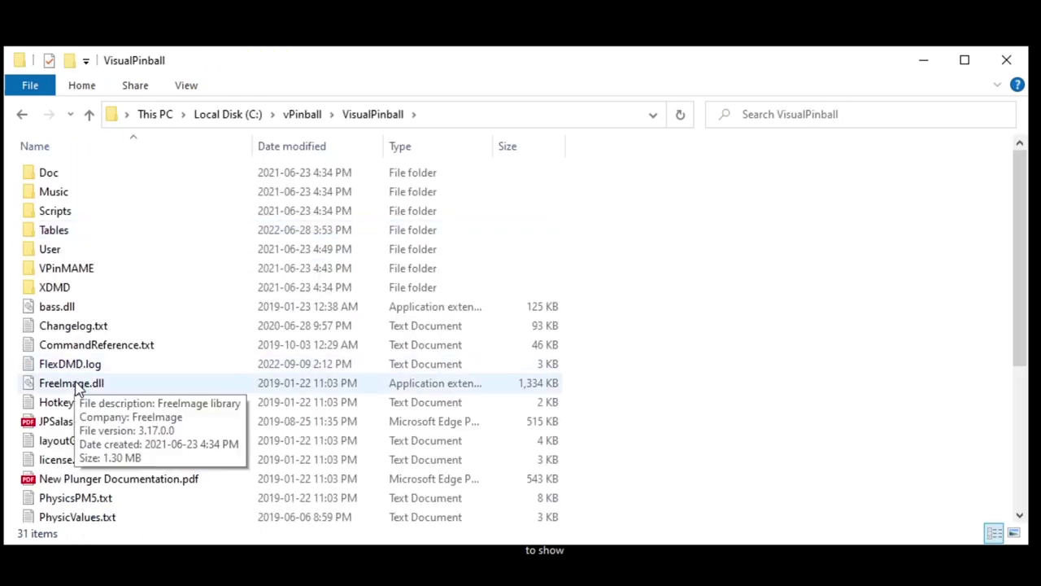
scroll(82, 389, "down", 4)
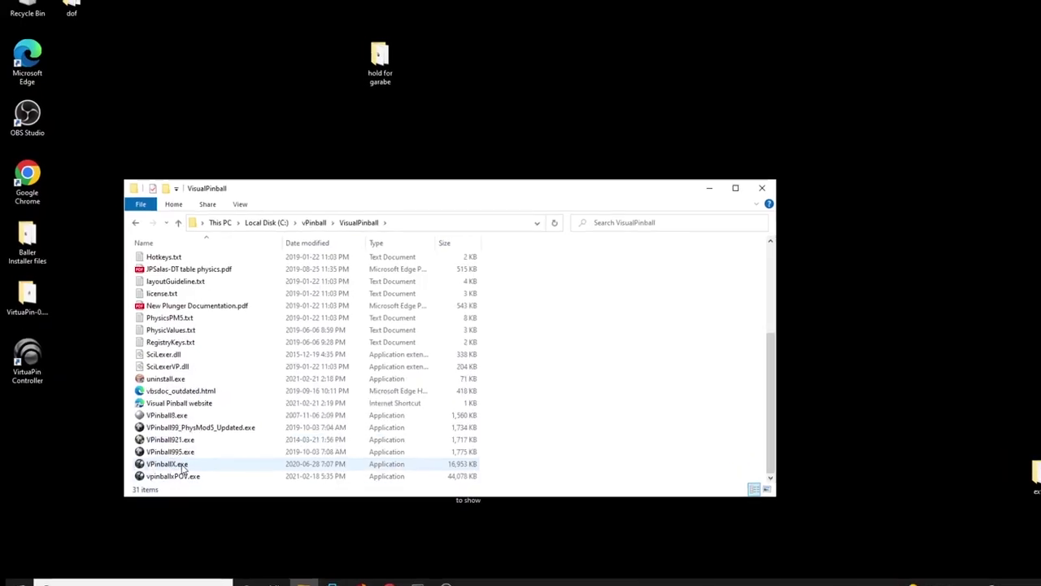
double_click(89, 494)
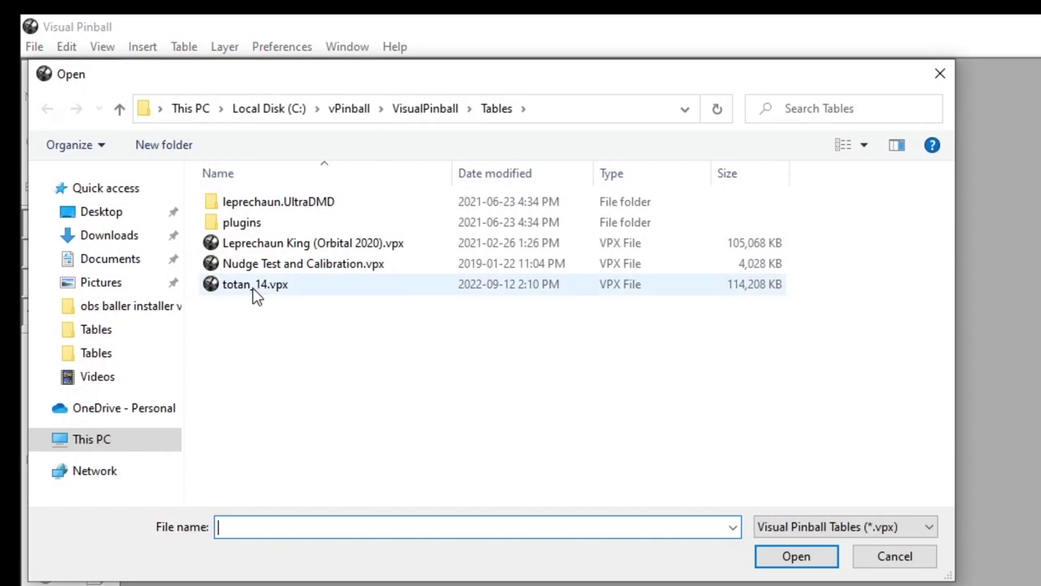
Load the totan_14.vpx table and quit from its game to the editor
double_click(252, 284)
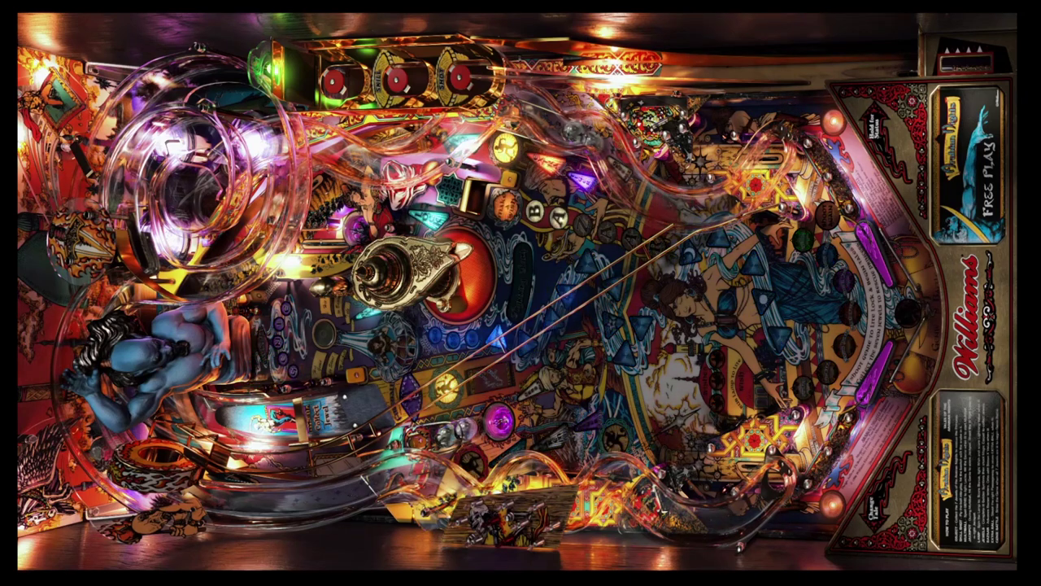
key("Escape")
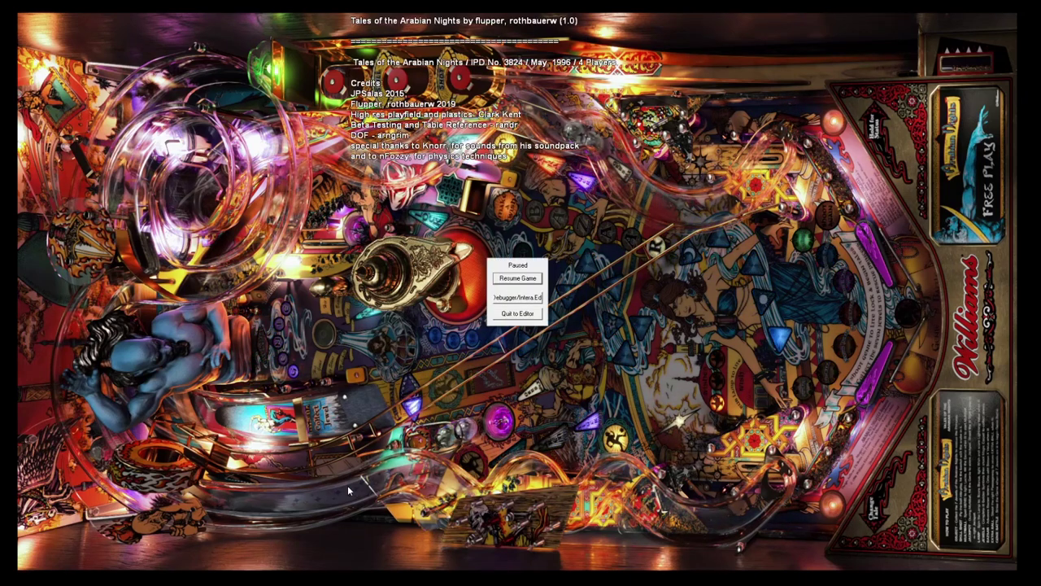
left_click(506, 314)
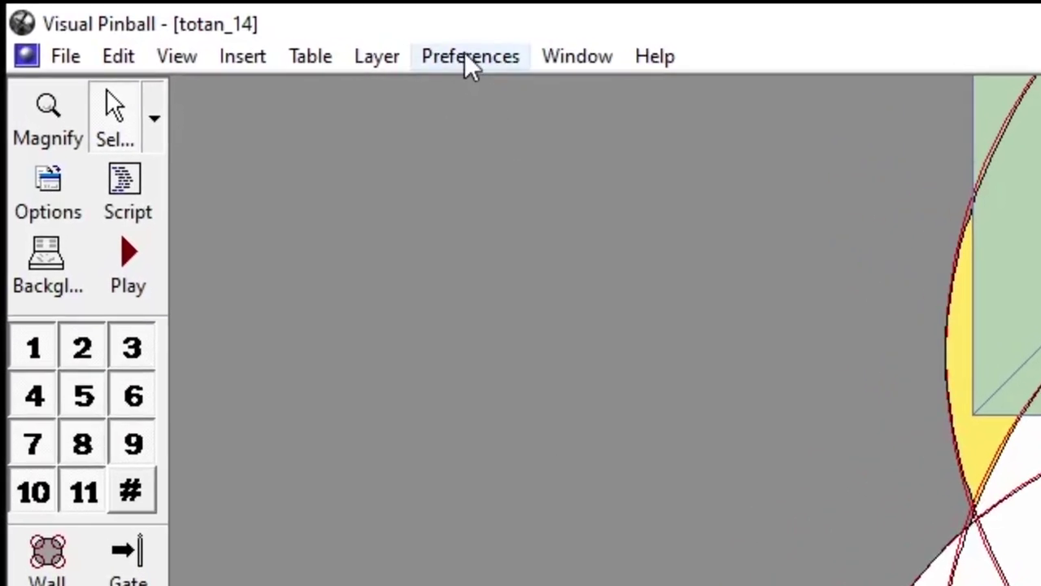
Open the Keys, Nudge and DOF preferences and assign Button 1 to Start Game
left_click(457, 59)
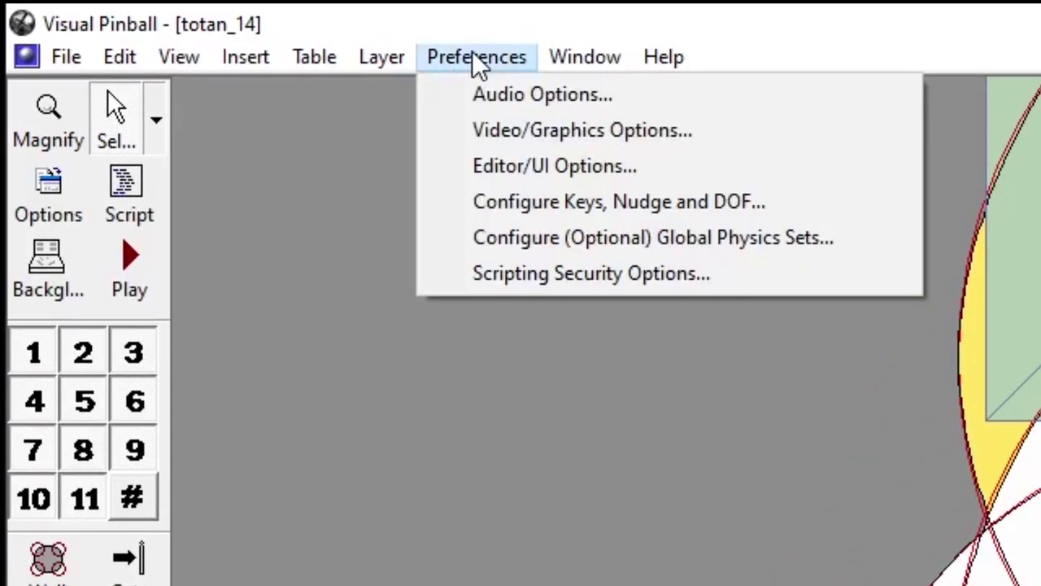
left_click(521, 202)
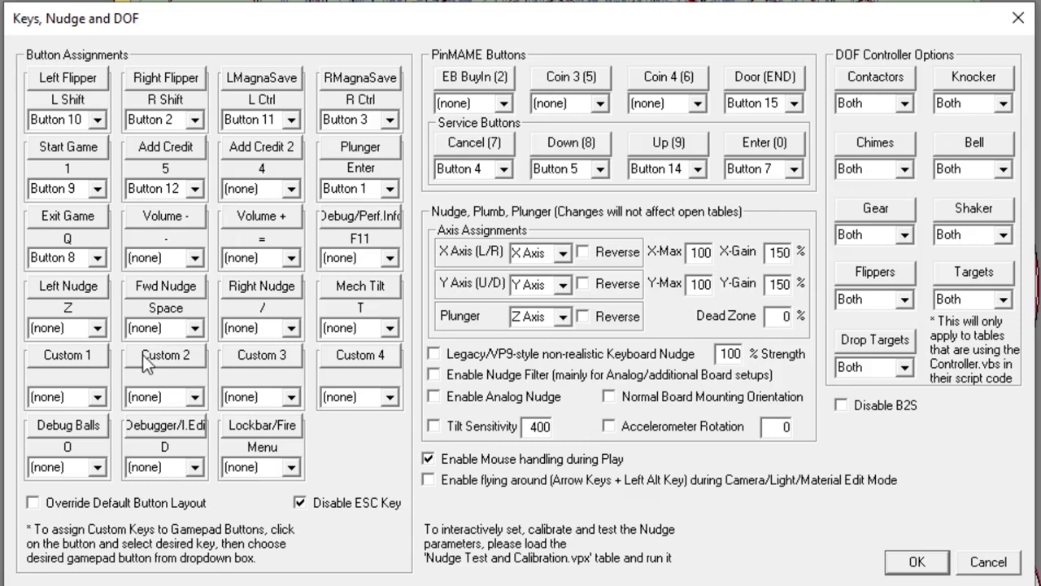
left_click(95, 188)
scroll(57, 305, "up", 2)
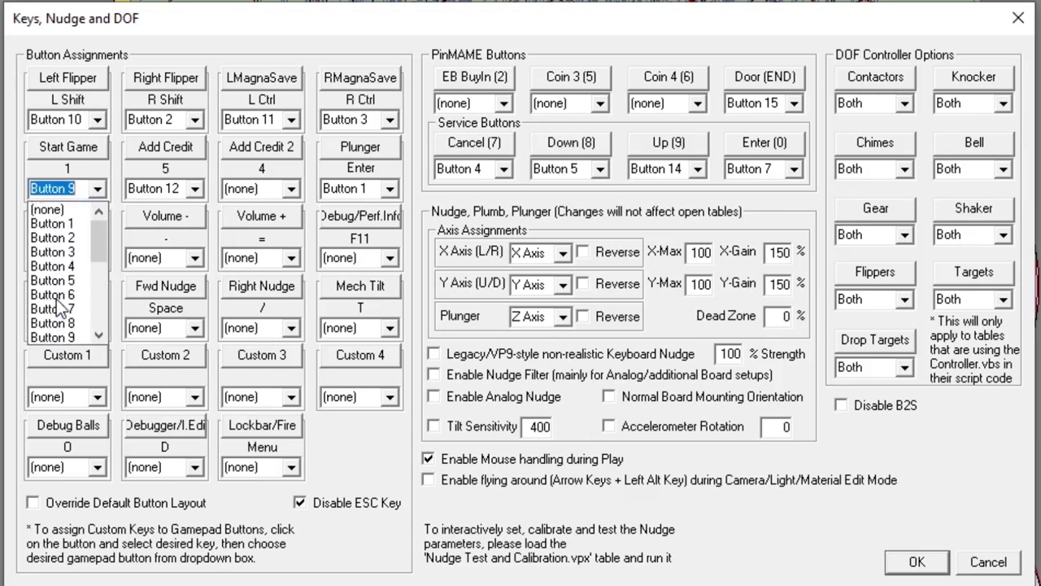
left_click(71, 225)
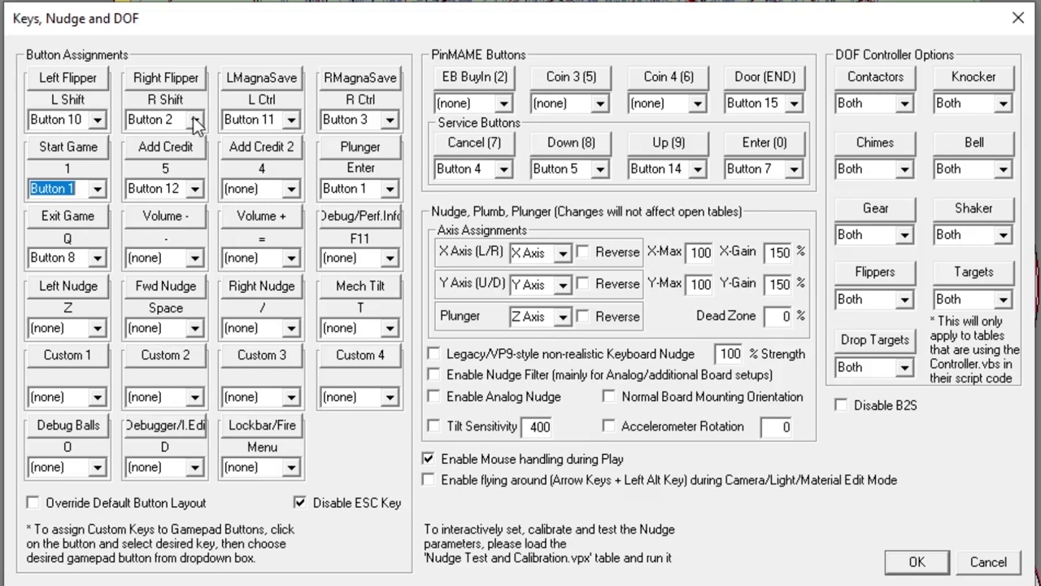
left_click(359, 121)
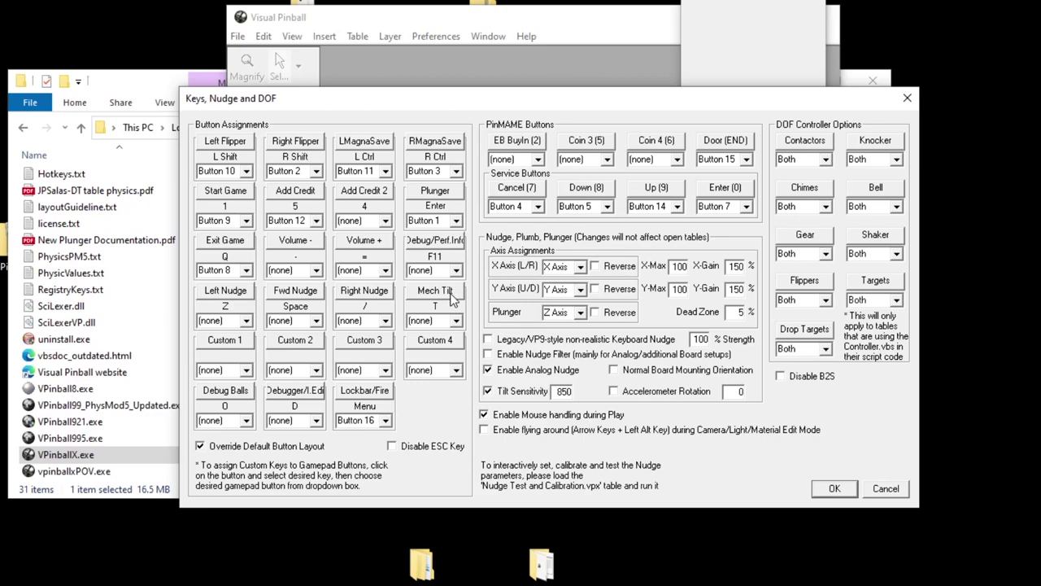
Accept the Keys, Nudge and DOF settings and close Visual Pinball X
left_click(849, 486)
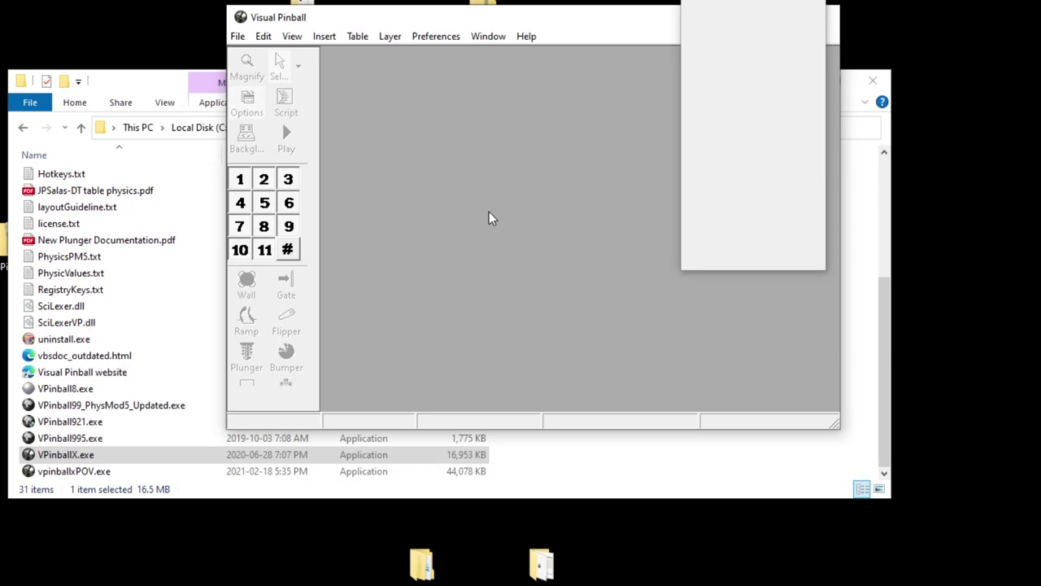
left_click(237, 38)
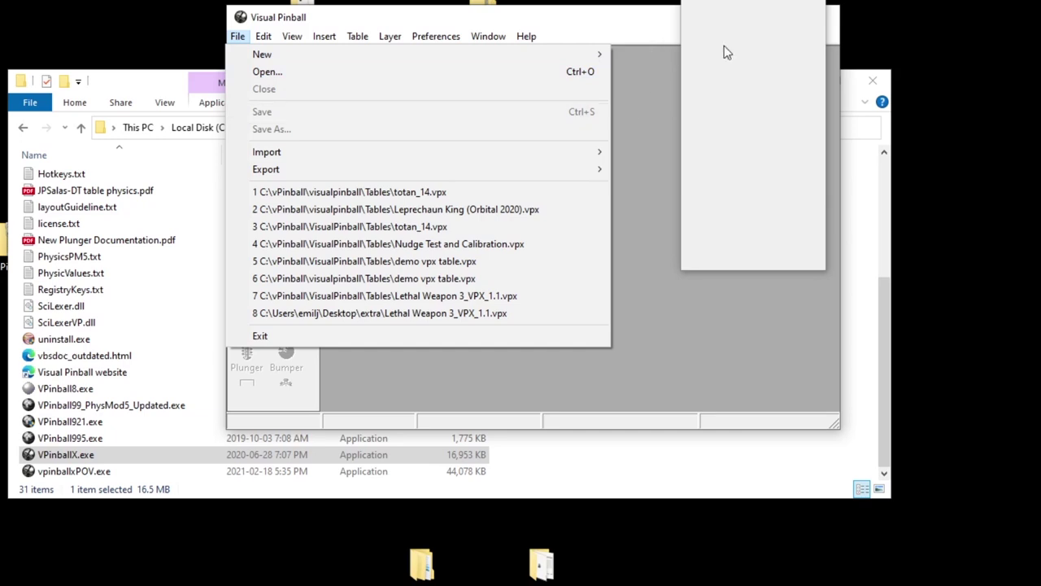
left_click(830, 13)
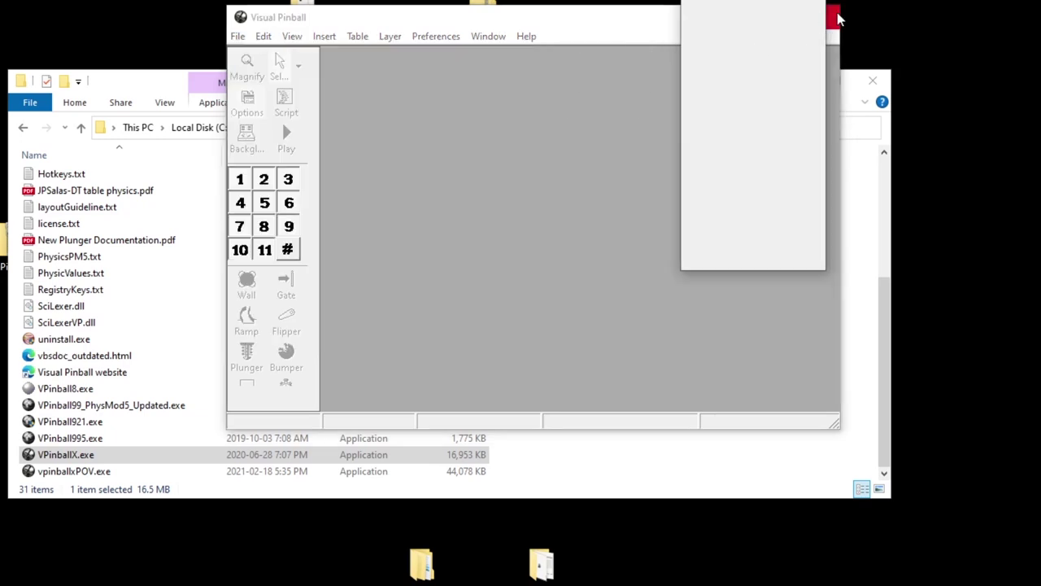
left_click(833, 17)
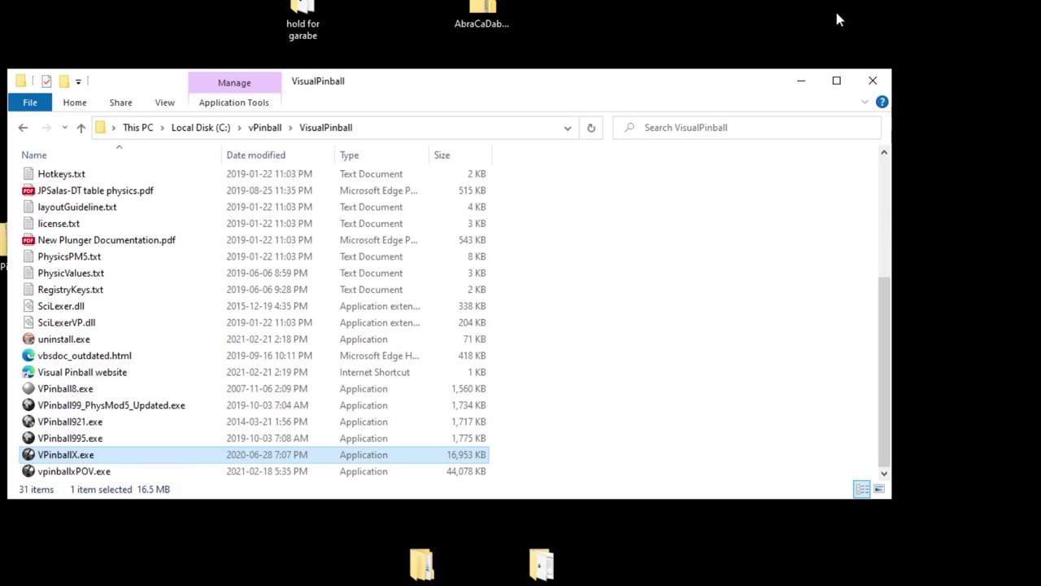
Launch VPinball99_PhysMod5_Updated.exe from the VisualPinball folder and open its Keys preferences
left_click(65, 388)
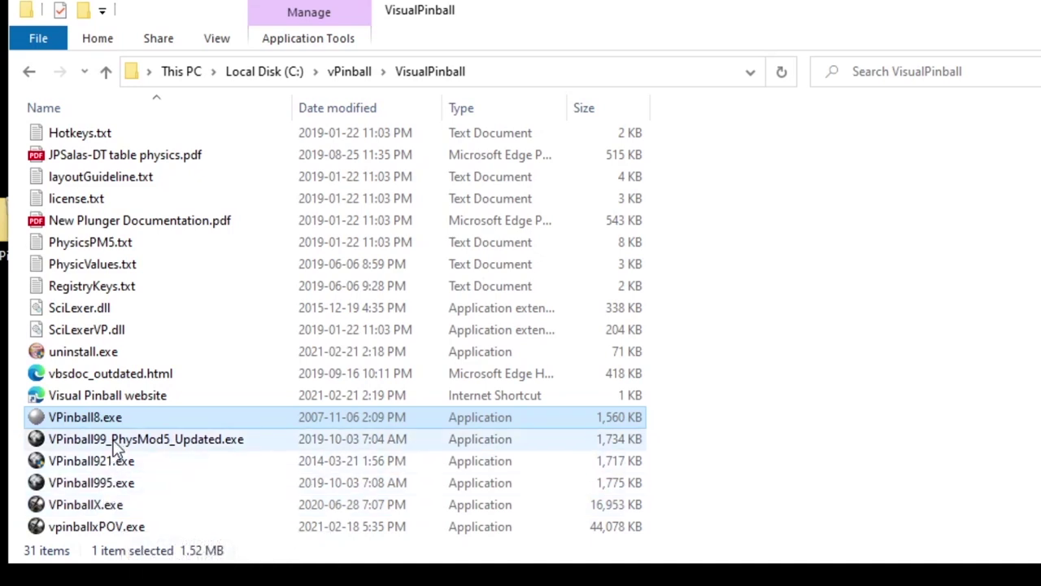
mouse_move(116, 450)
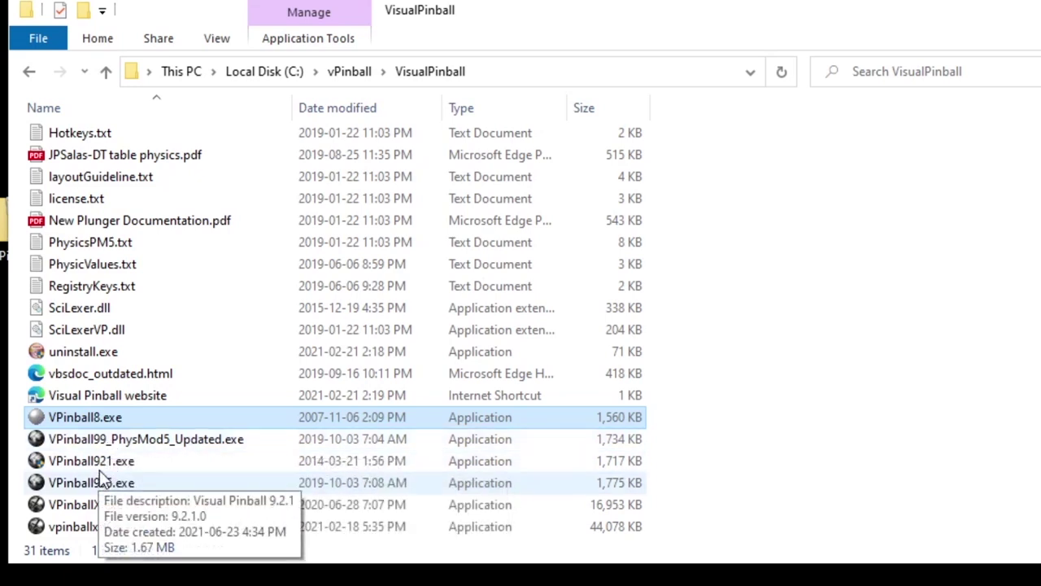
double_click(122, 450)
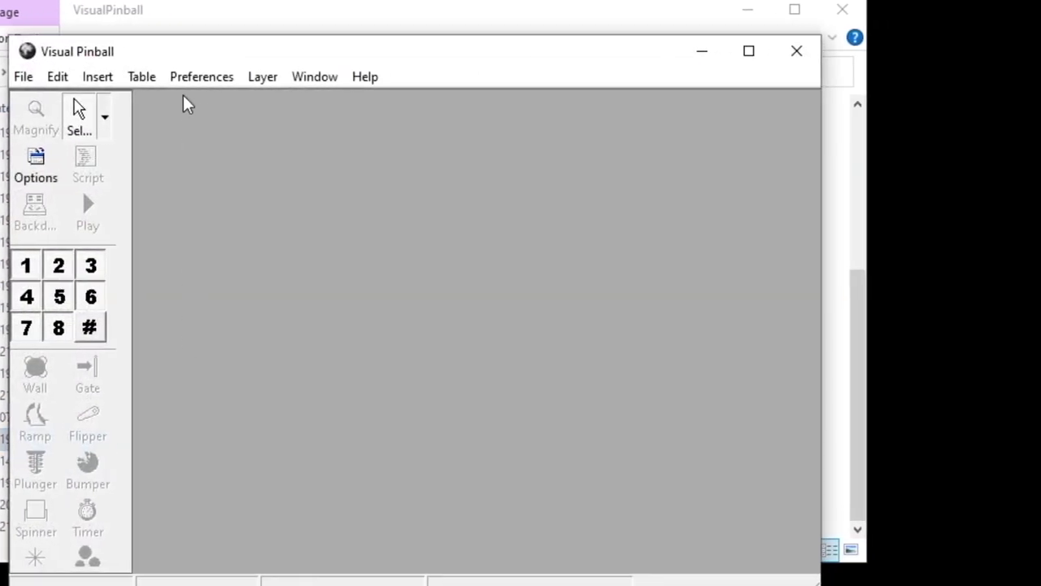
left_click(192, 76)
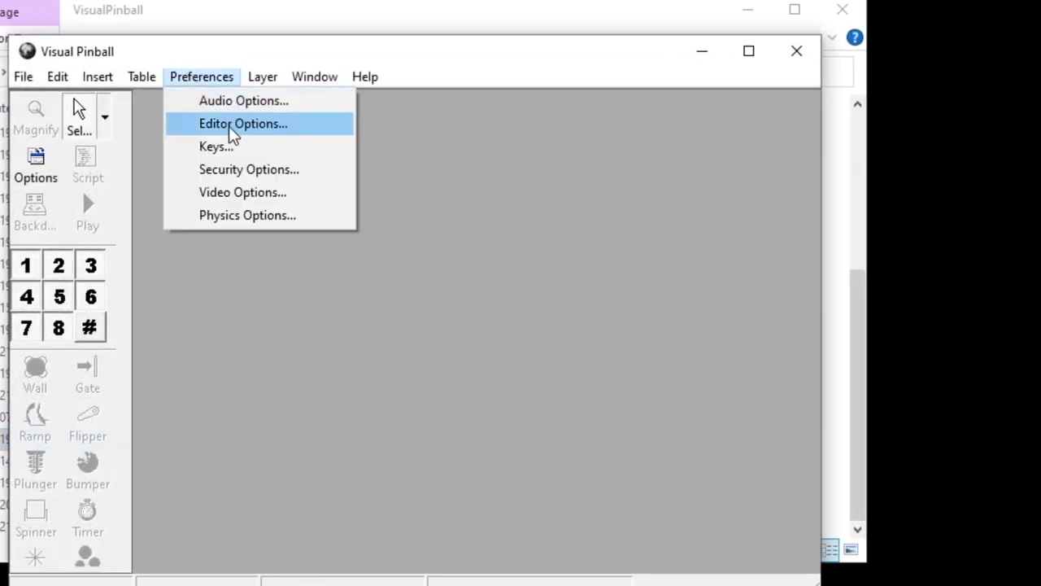
left_click(213, 148)
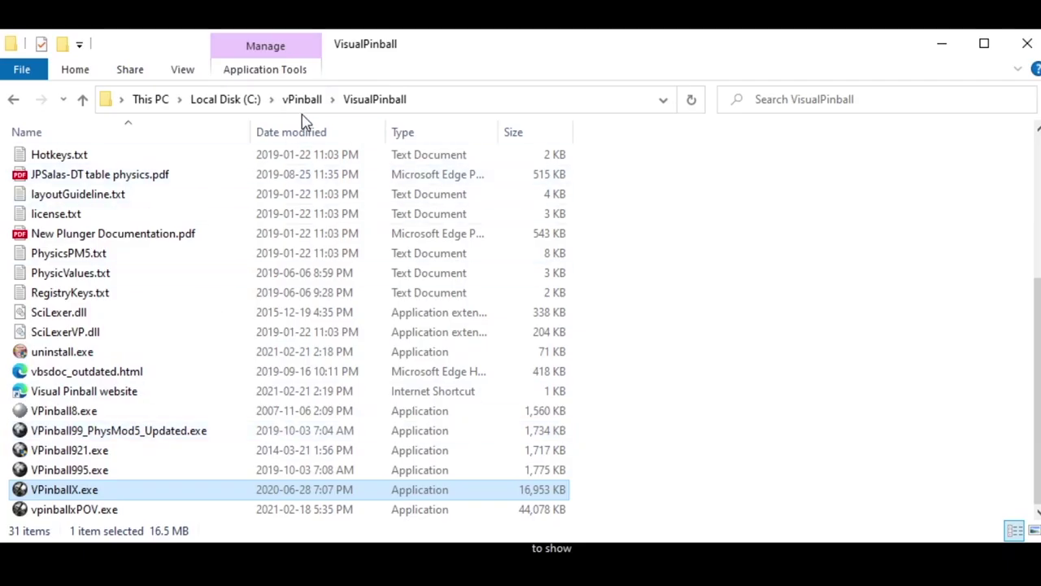
Launch Future Pinball.exe from the FuturePinball folder in vPinball and open its Game Keys and Controls preferences
left_click(288, 231)
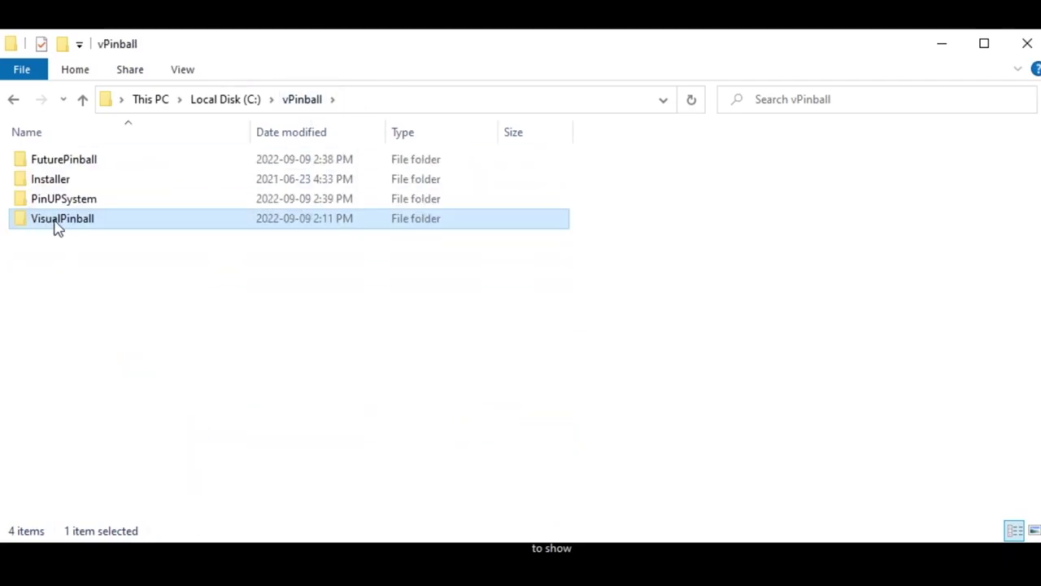
left_click(57, 161)
double_click(57, 161)
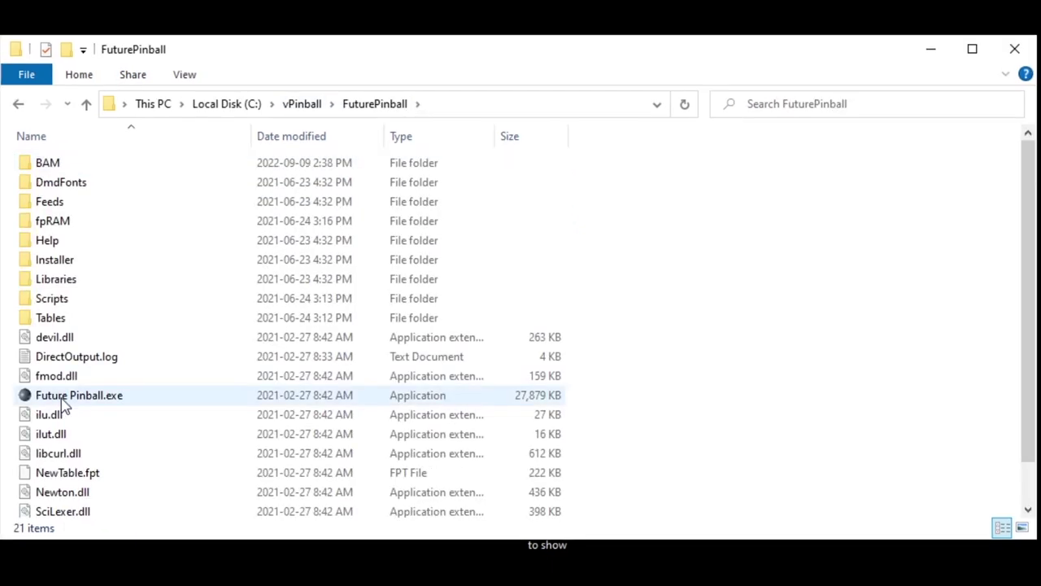
double_click(62, 402)
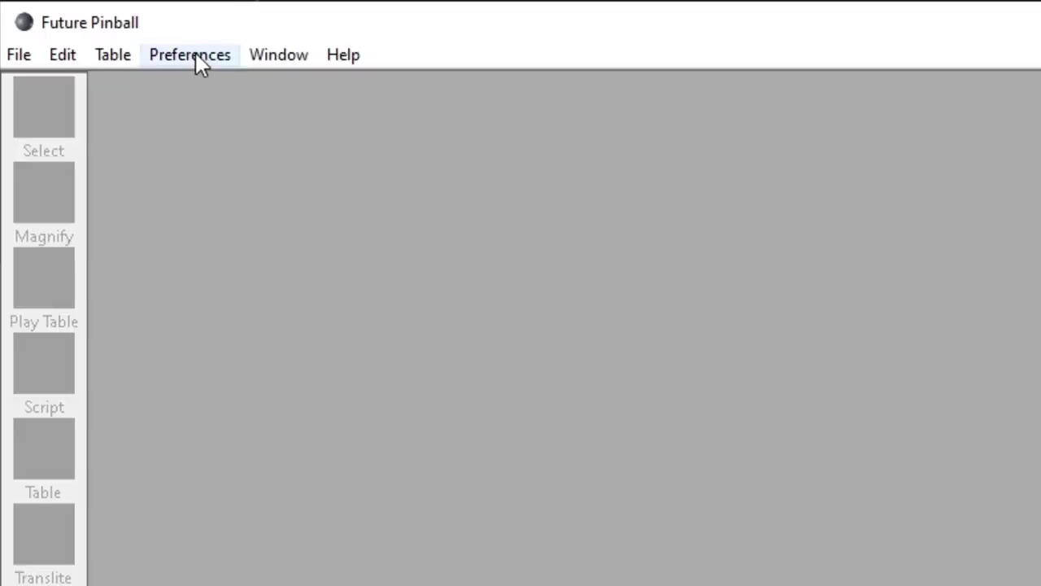
left_click(196, 57)
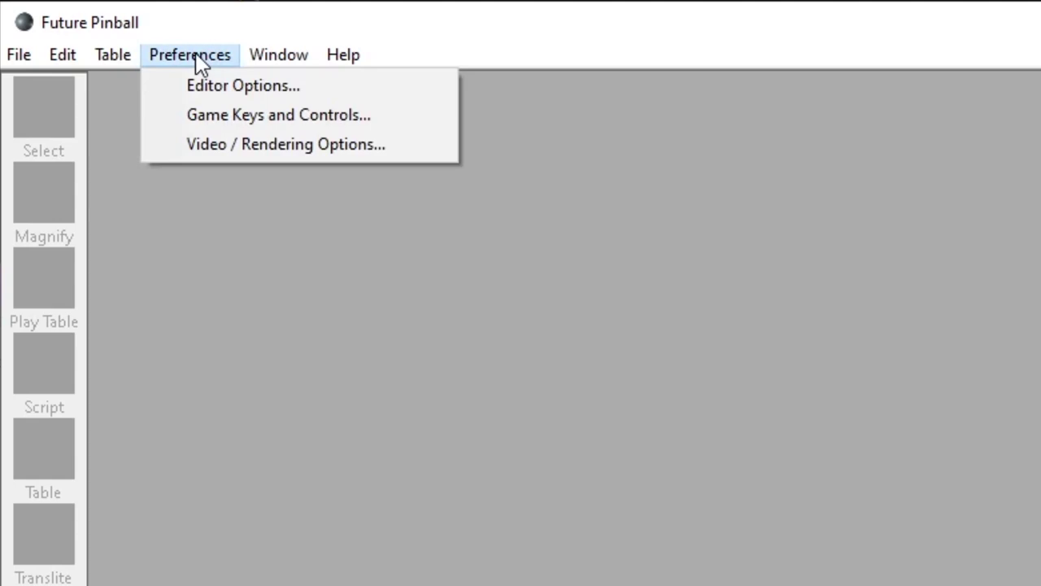
left_click(226, 114)
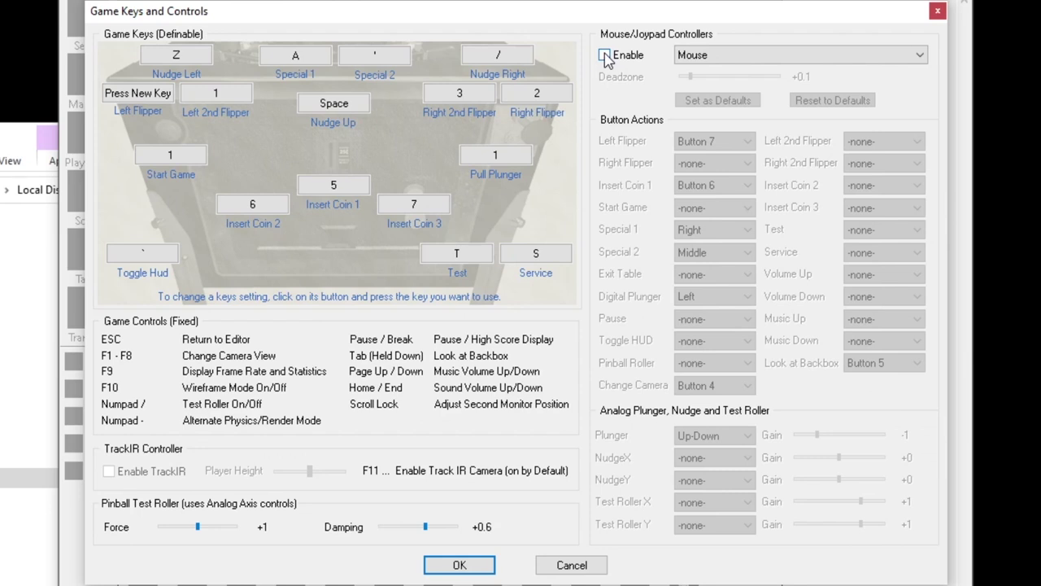
Enable the Mouse controller, switch to VirtuaPin Controller while saving the joypad changes, and enable that controller too
left_click(604, 55)
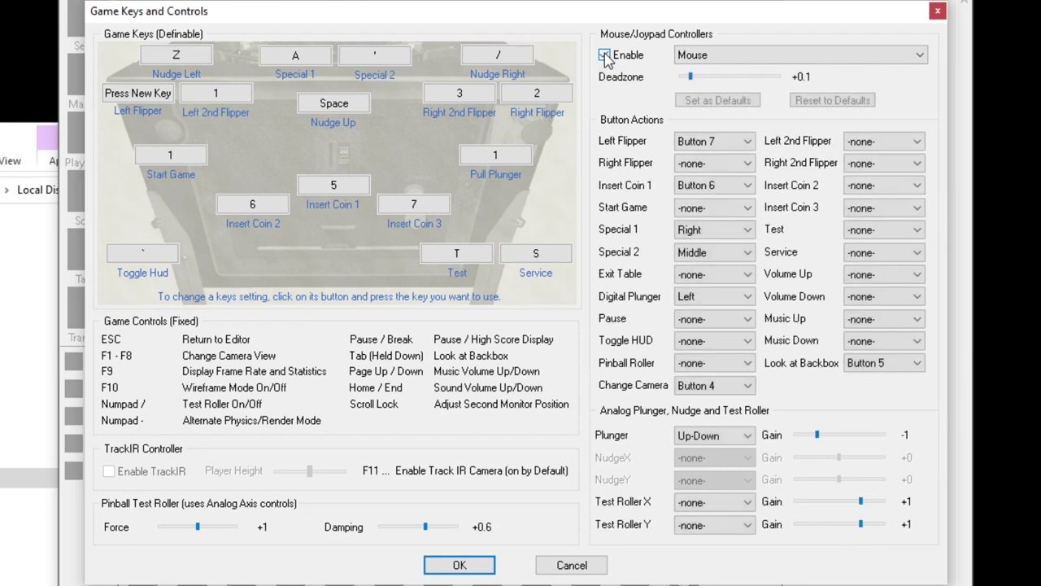
left_click(919, 58)
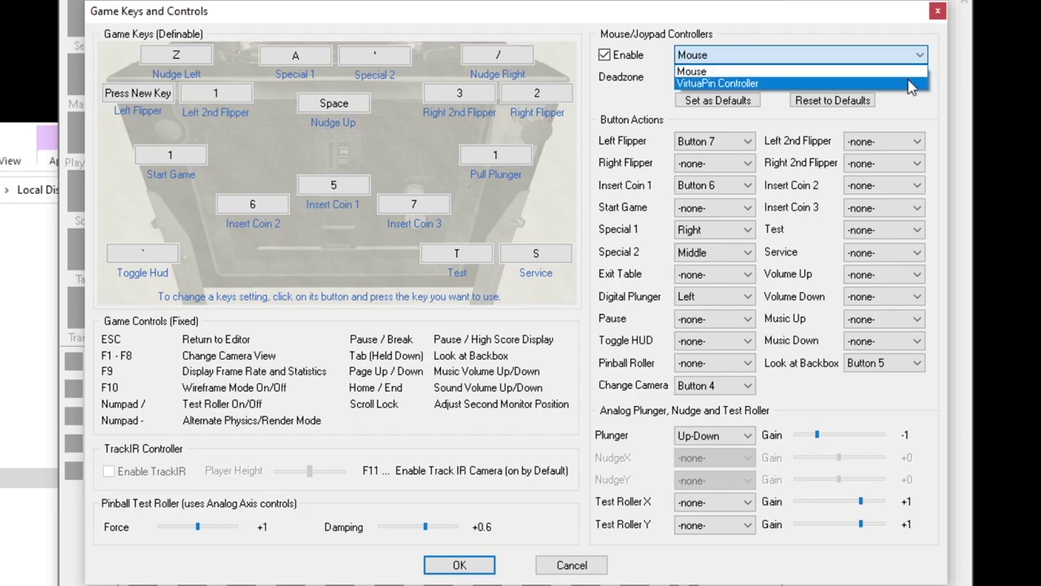
left_click(910, 84)
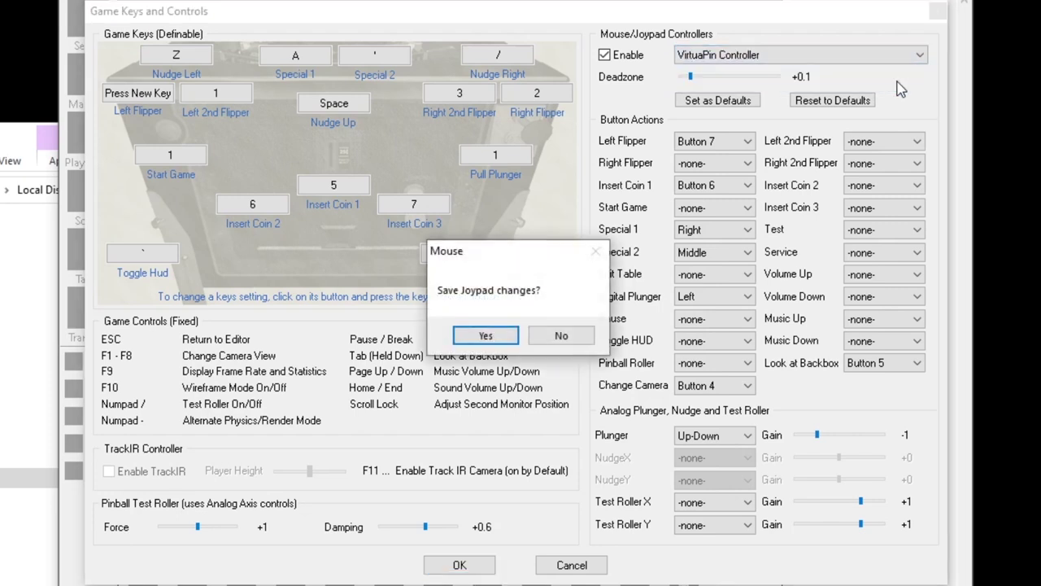
left_click(486, 338)
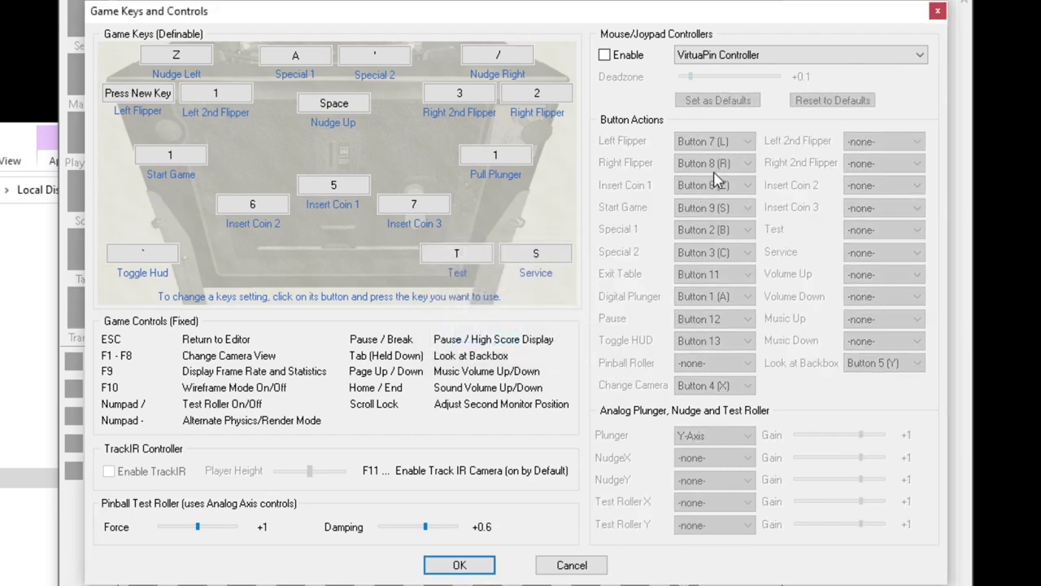
left_click(606, 55)
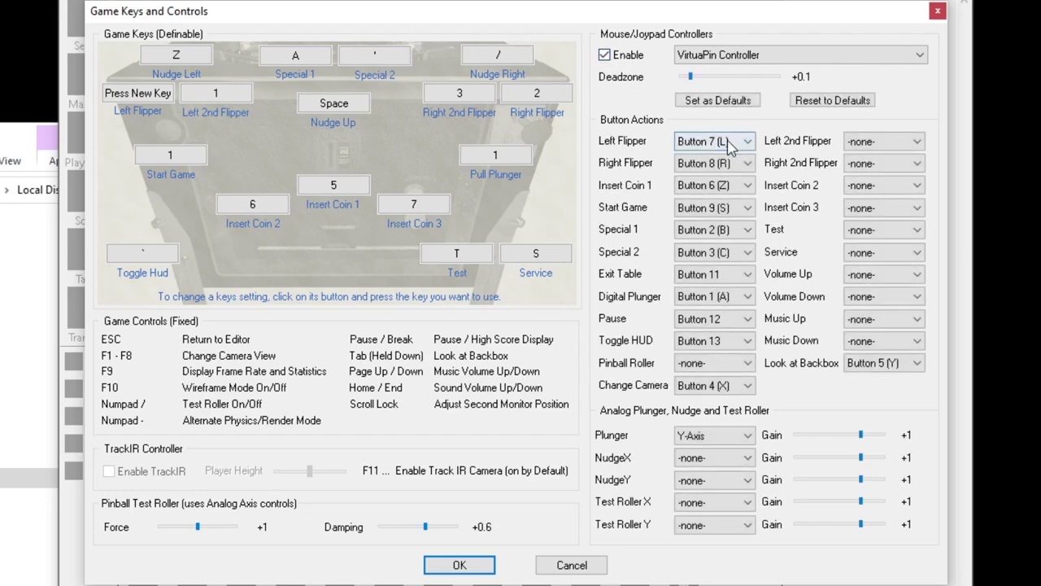
Assign Button 10 to Left Flipper and Button 2 (B) to Right Flipper for the VirtuaPin Controller
left_click(747, 143)
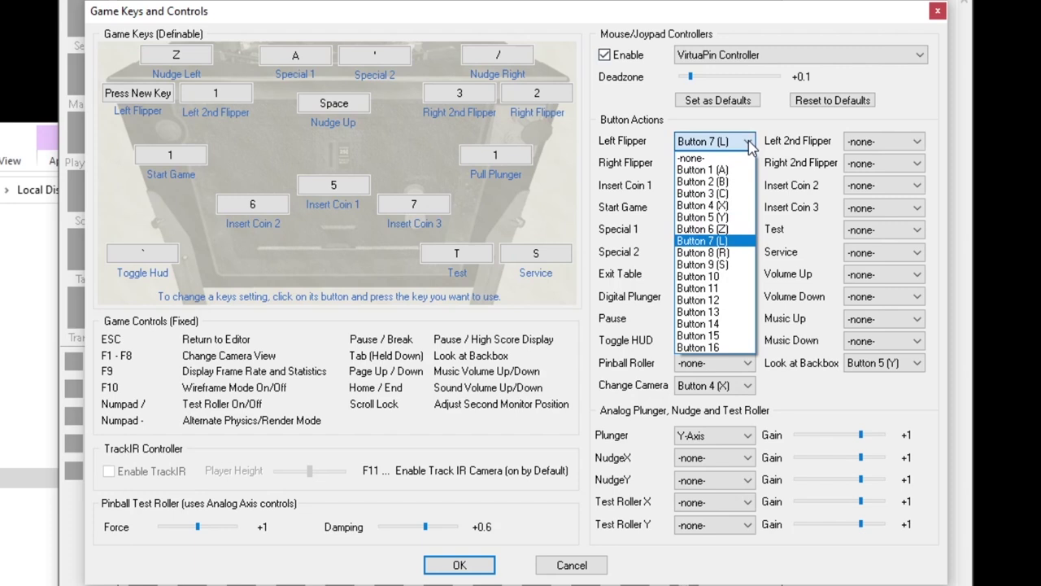
left_click(739, 276)
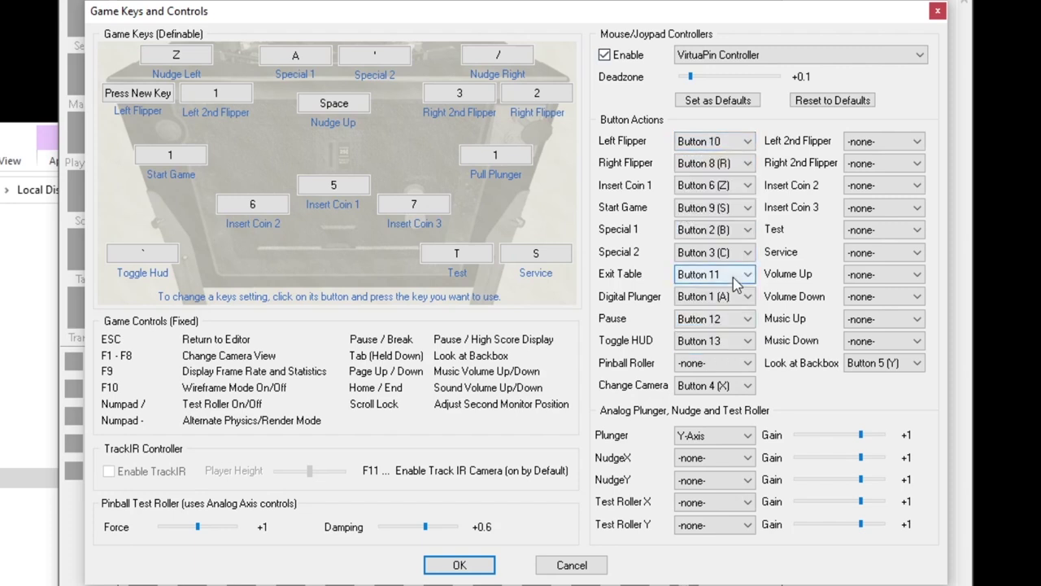
left_click(749, 166)
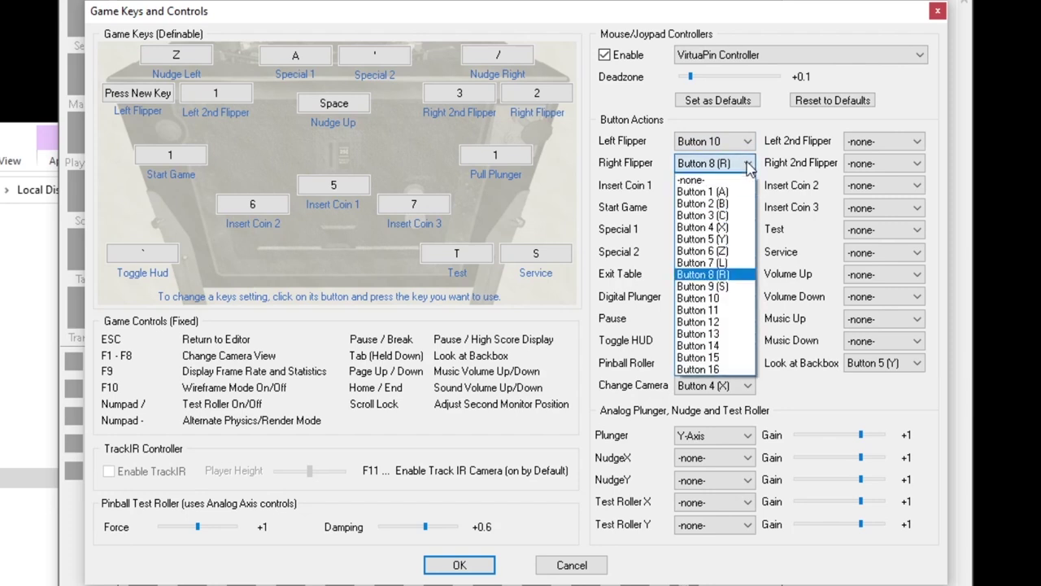
left_click(730, 209)
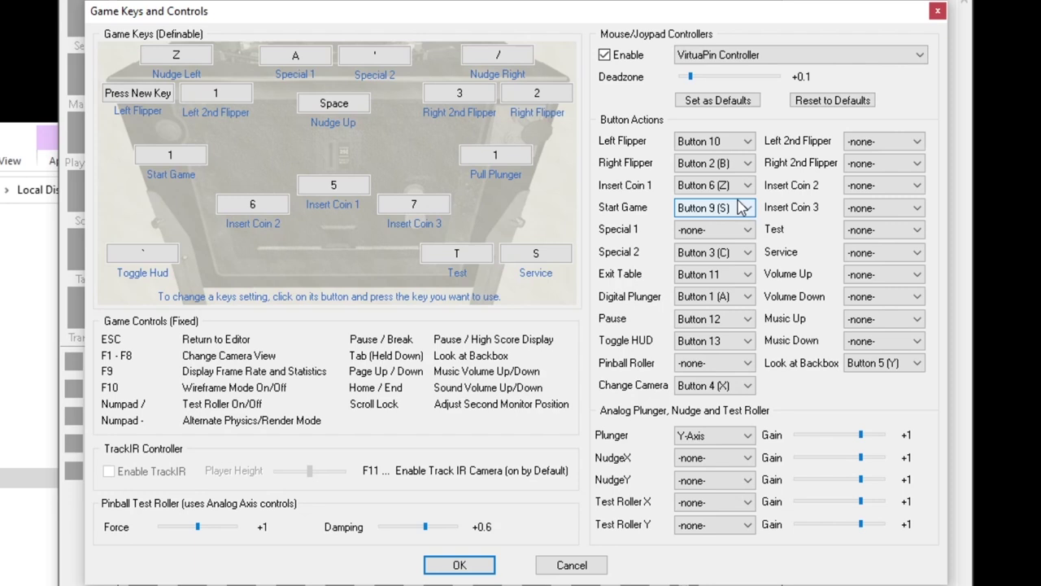
Assign Button 12 to Insert Coin 1, Button 8 (R) to Exit Table and Button 16 to Digital Plunger
left_click(744, 186)
left_click(746, 279)
left_click(753, 279)
left_click(715, 381)
left_click(753, 296)
left_click(715, 497)
Assign Button 11 to Left 2nd Flipper and Button 3 (C) to Right 2nd Flipper
left_click(920, 142)
left_click(887, 291)
left_click(923, 163)
left_click(887, 215)
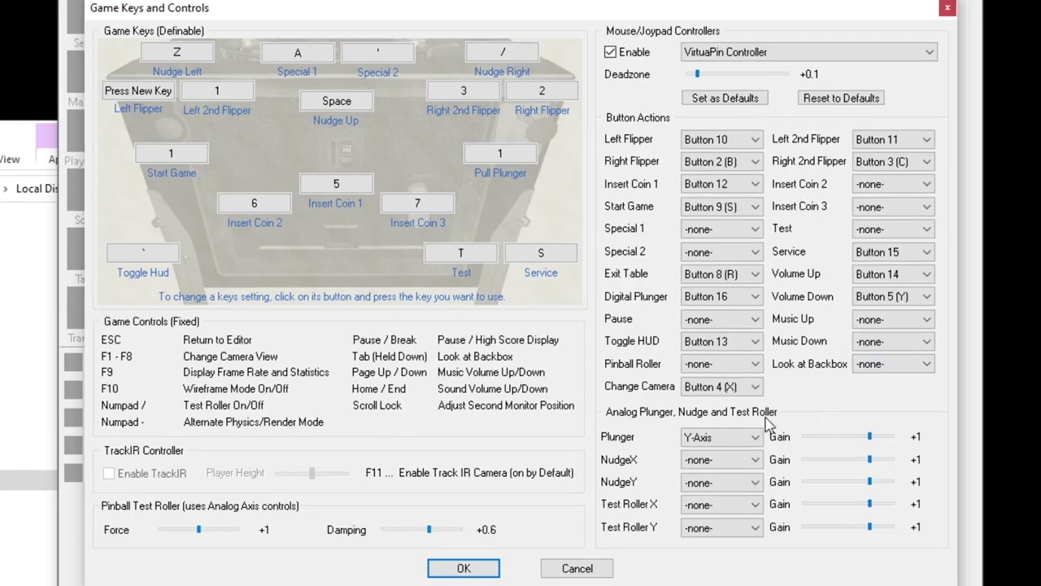
Set Plunger to Z-Axis, NudgeX to X-Axis and NudgeY to Y-Axis, and accept the Game Keys and Controls settings
left_click(755, 437)
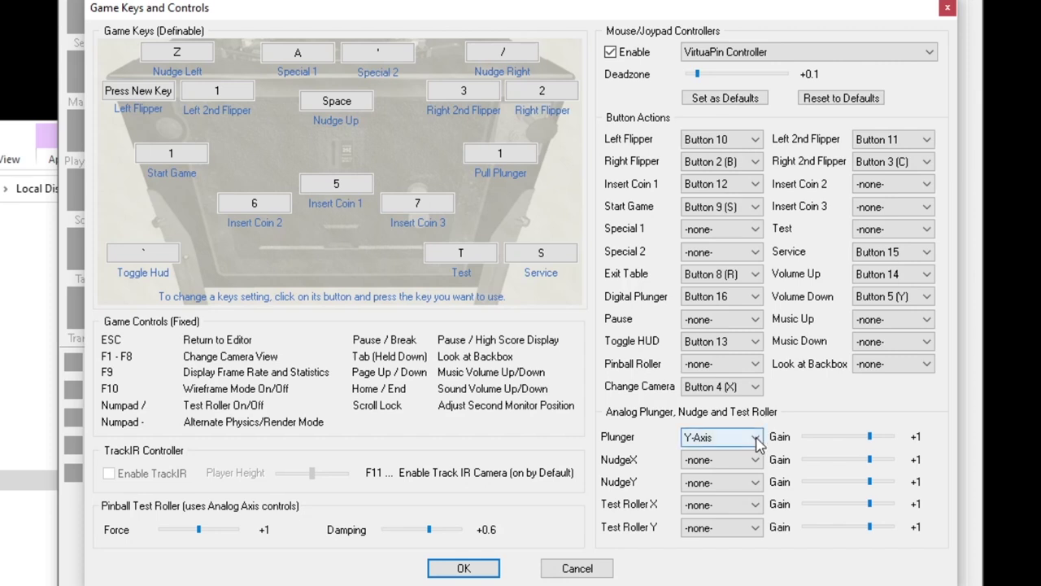
left_click(757, 491)
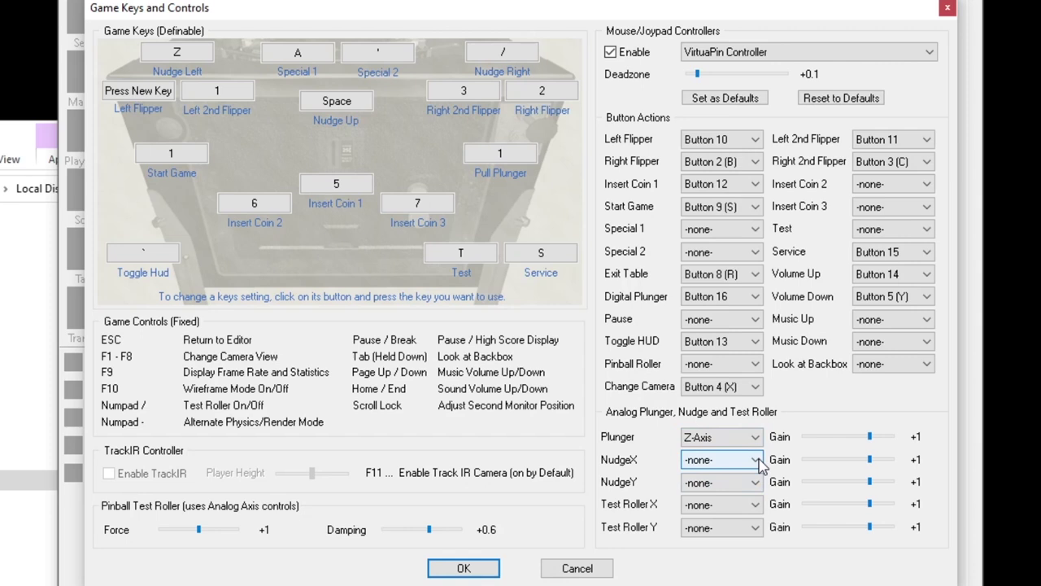
left_click(758, 461)
left_click(752, 489)
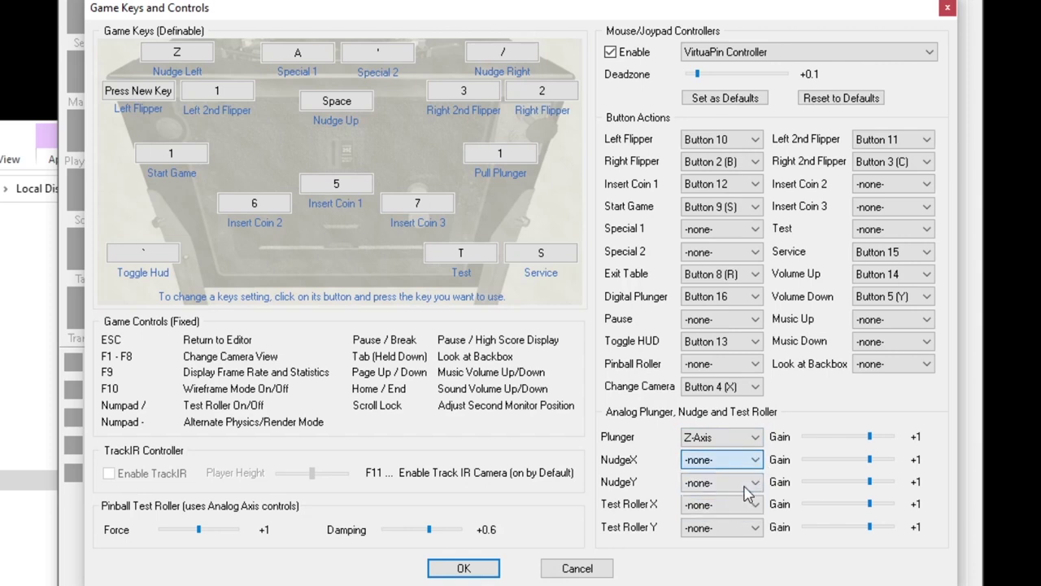
left_click(756, 485)
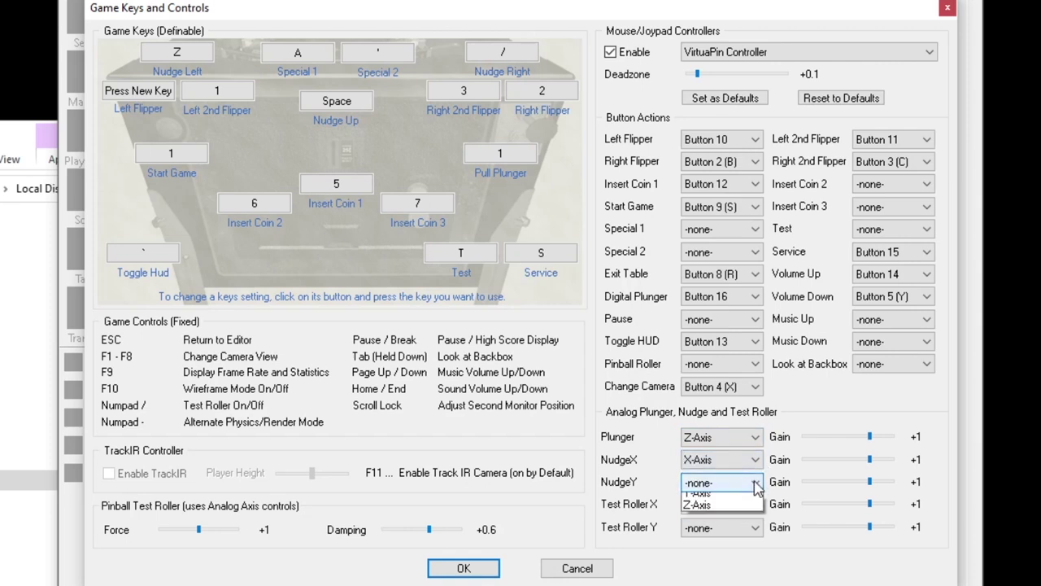
left_click(749, 522)
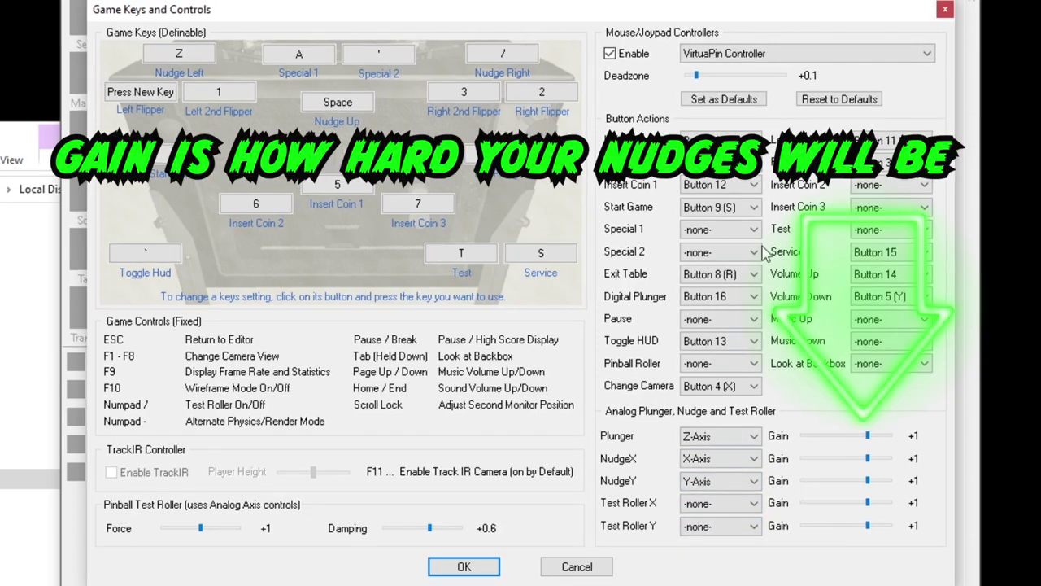
left_click(463, 567)
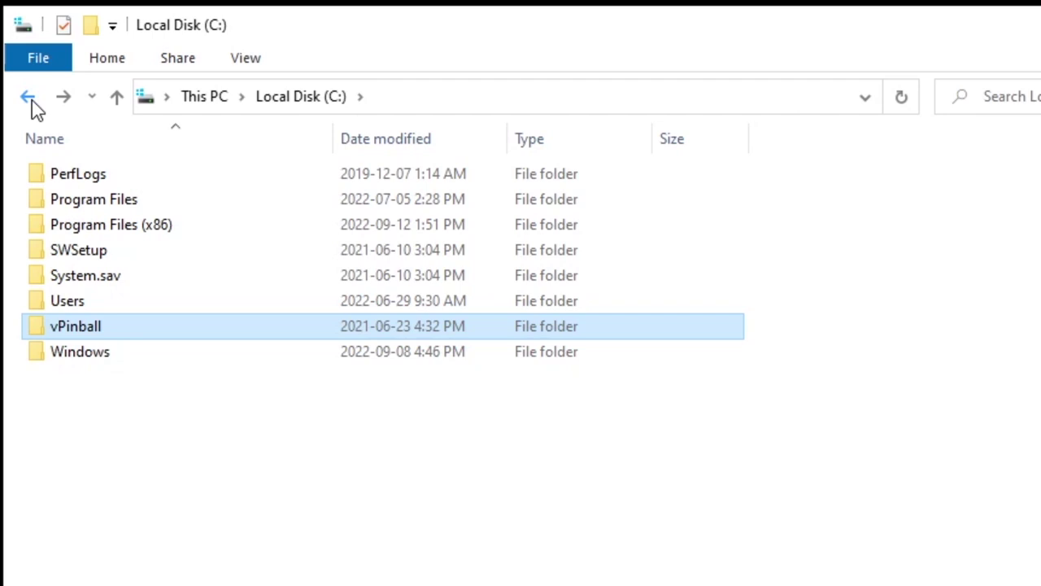
Go to the Scripts folder in C:\vPinball\VisualPinball and open VPMKeys.vbs for editing
double_click(119, 329)
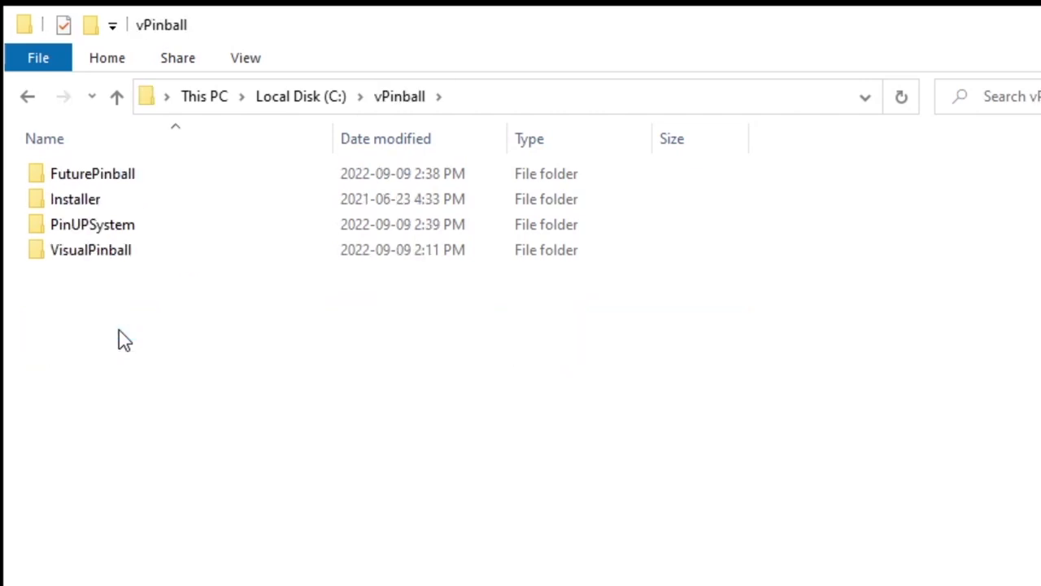
double_click(93, 254)
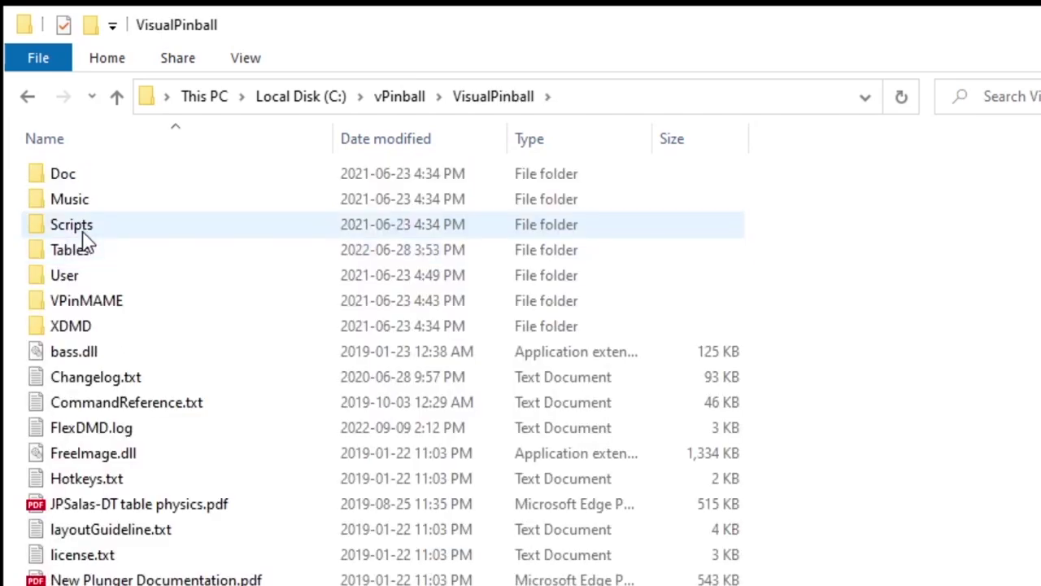
double_click(83, 234)
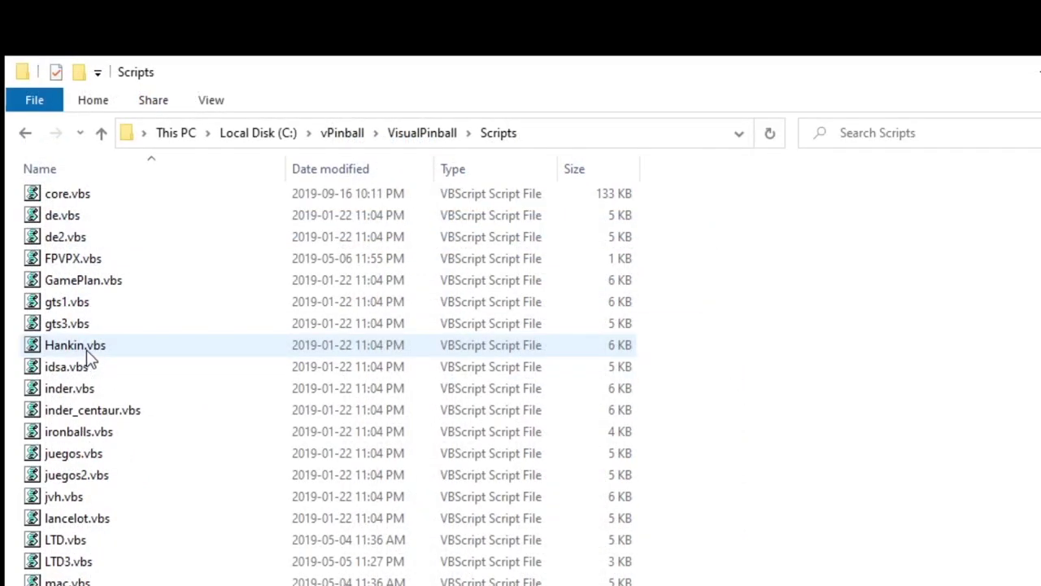
scroll(86, 361, "down", 10)
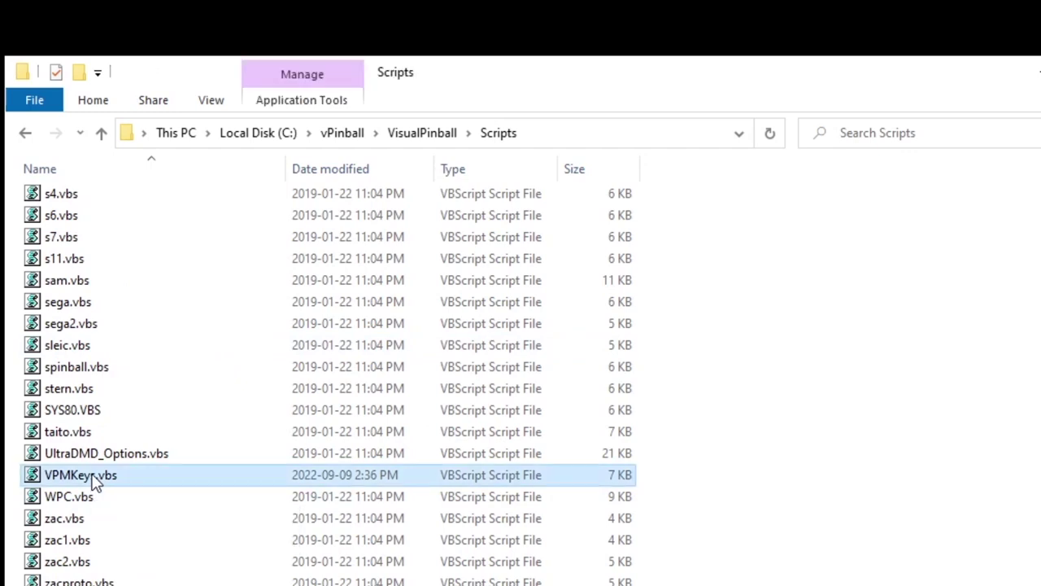
right_click(94, 483)
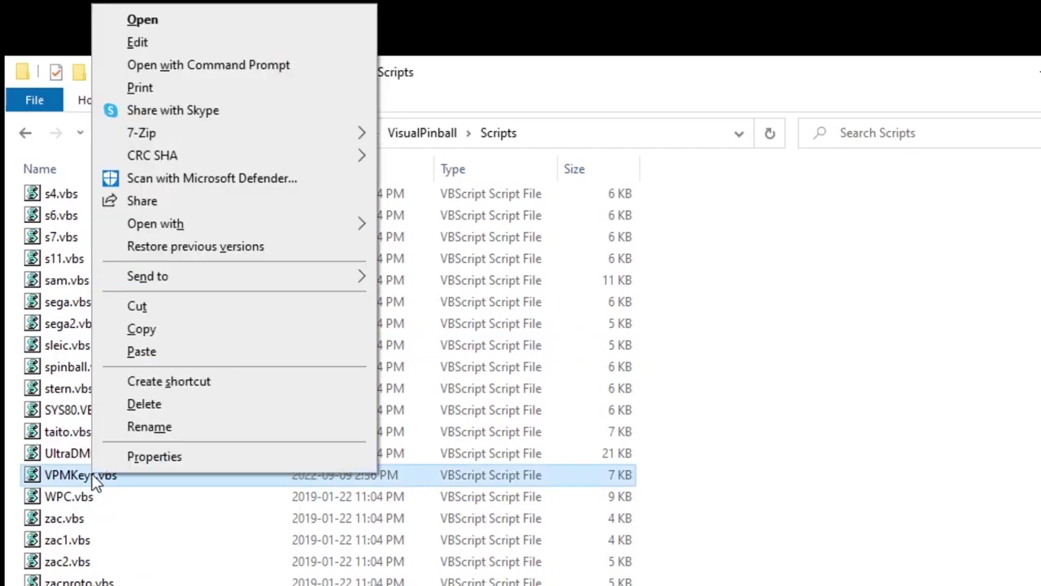
left_click(163, 43)
Set toggleKeyCoinDoor to False in the VPMKeys.vbs script
scroll(185, 397, "down", 20)
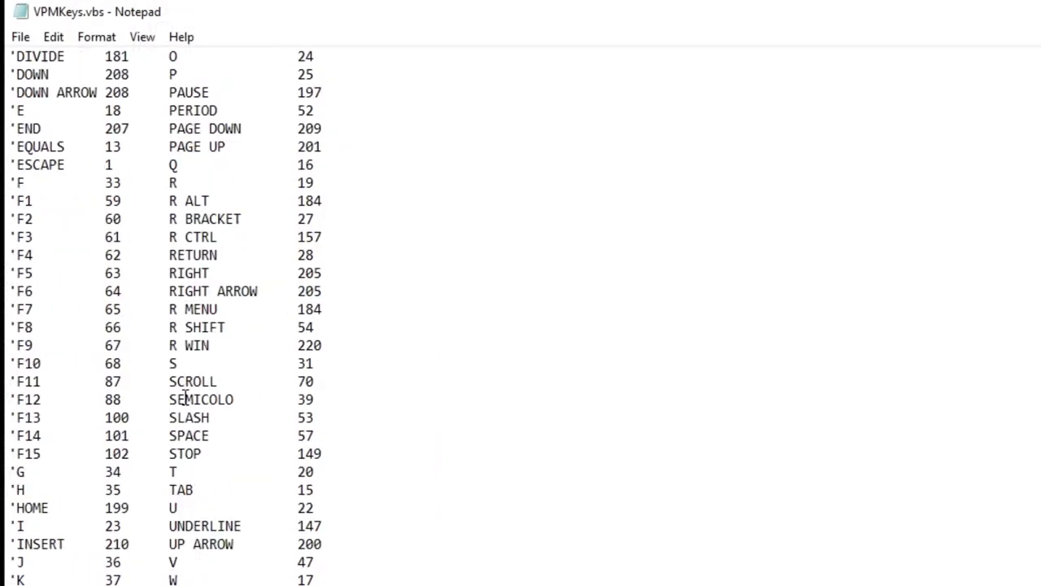
scroll(185, 397, "down", 4)
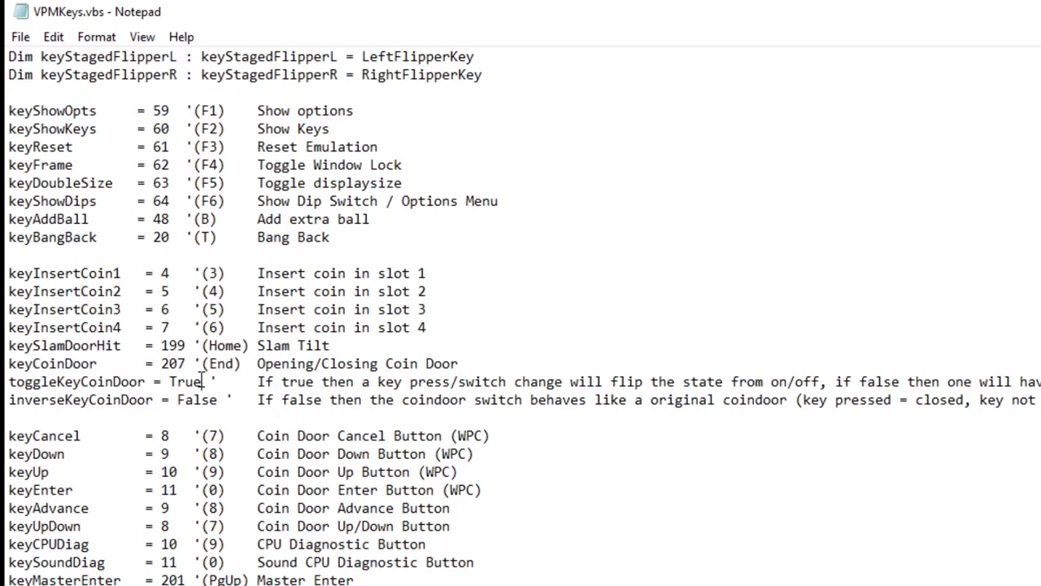
key("BackSpace")
key("BackSpace")
key("BackSpace")
key("BackSpace")
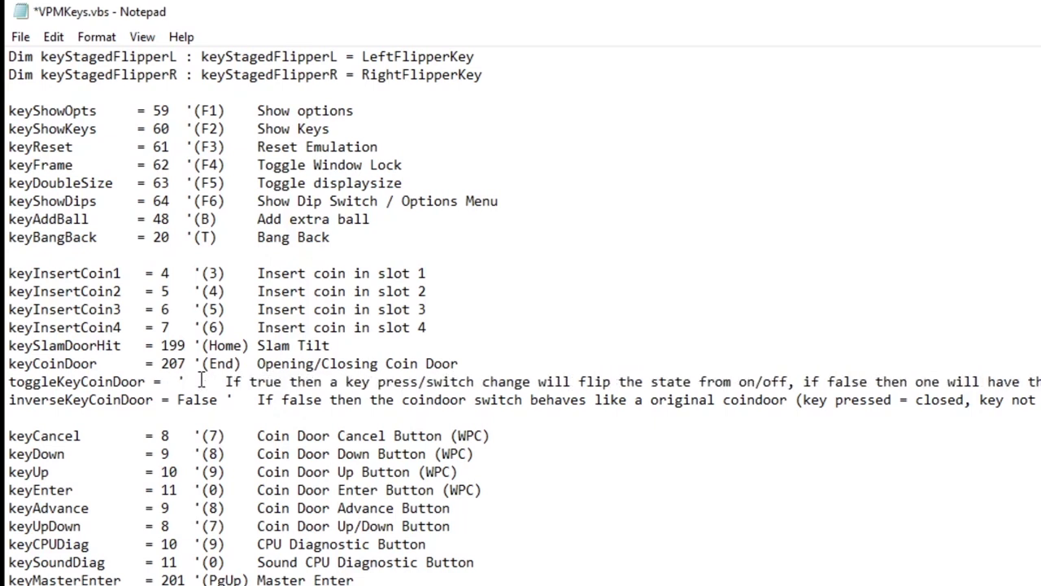
type("Fal")
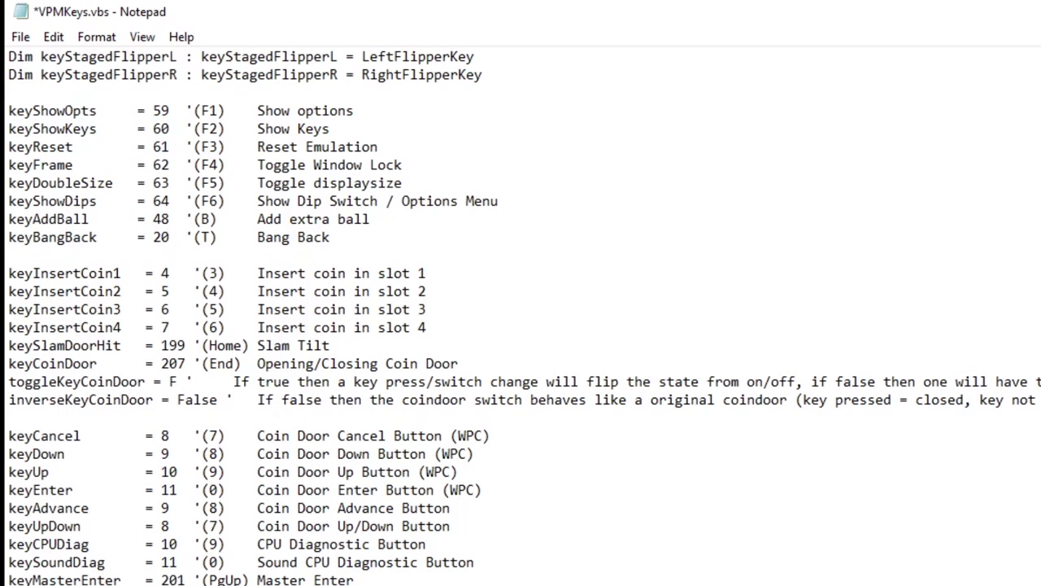
type("se")
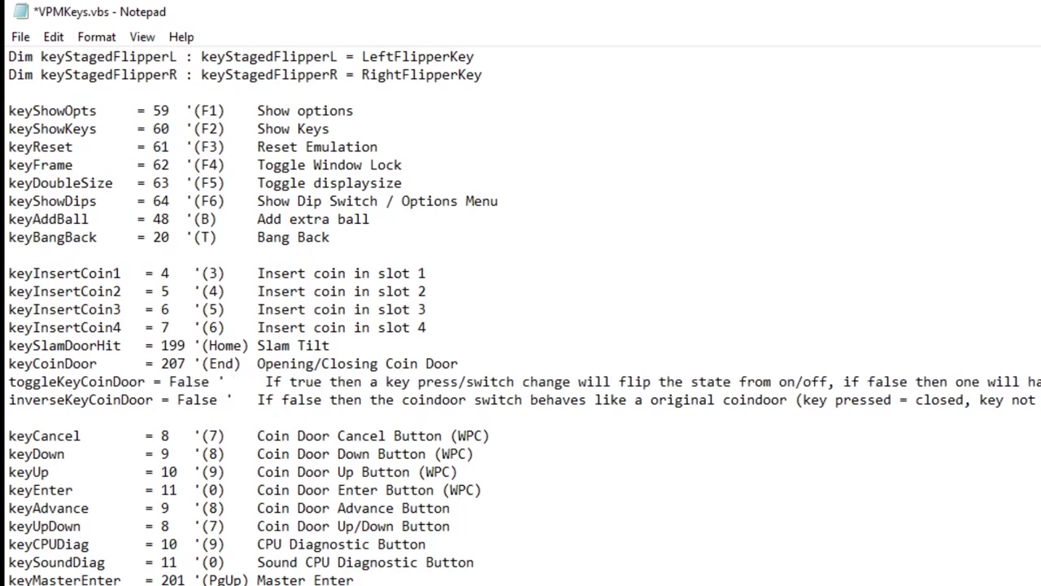
Set inverseKeyCoinDoor to True in VPMKeys.vbs and save the script
left_click(218, 399)
key("BackSpace")
key("BackSpace")
key("BackSpace")
key("BackSpace")
key("BackSpace")
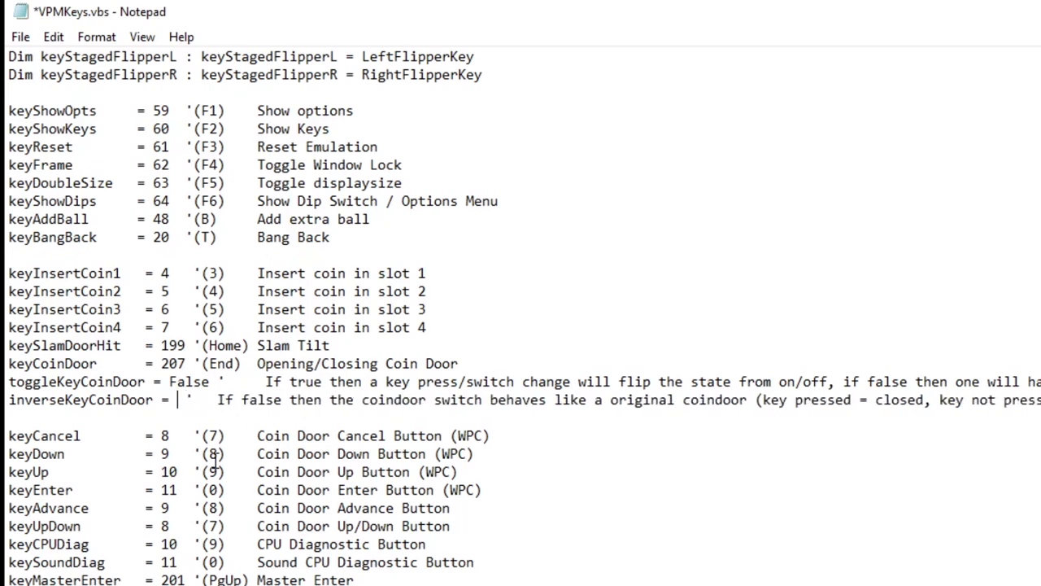
type("Tru")
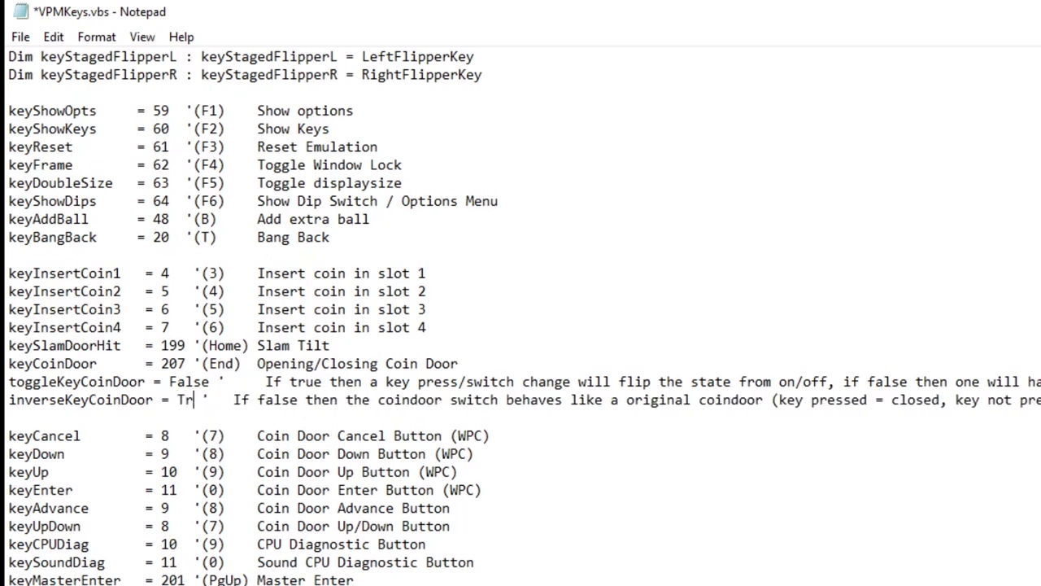
type("e")
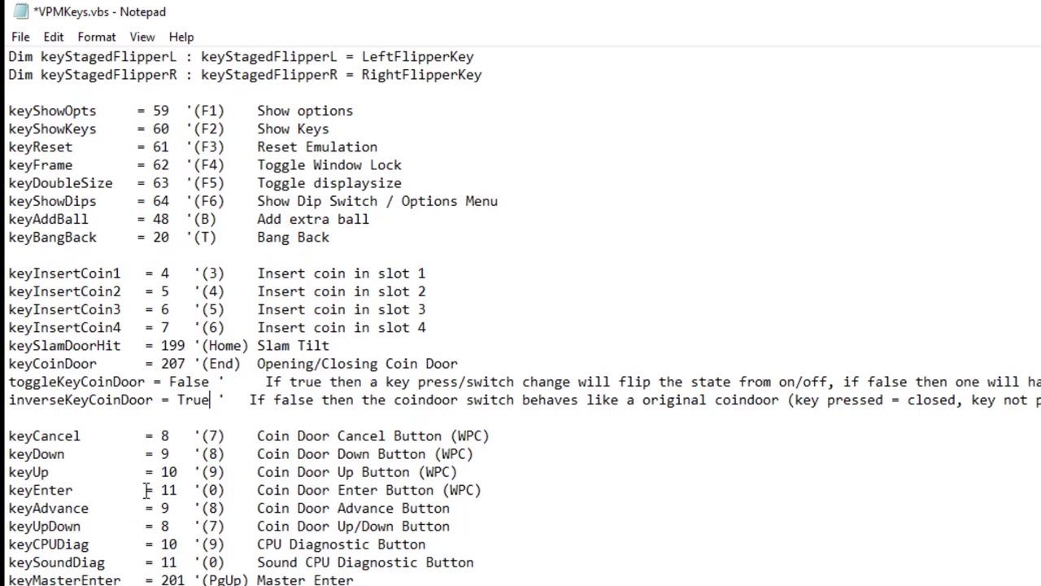
left_click(18, 36)
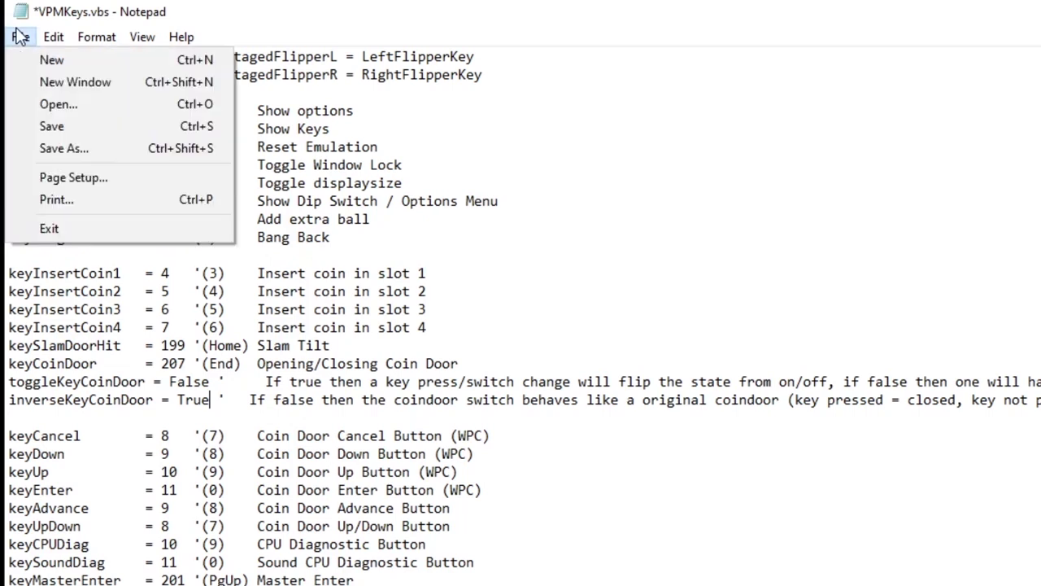
left_click(51, 124)
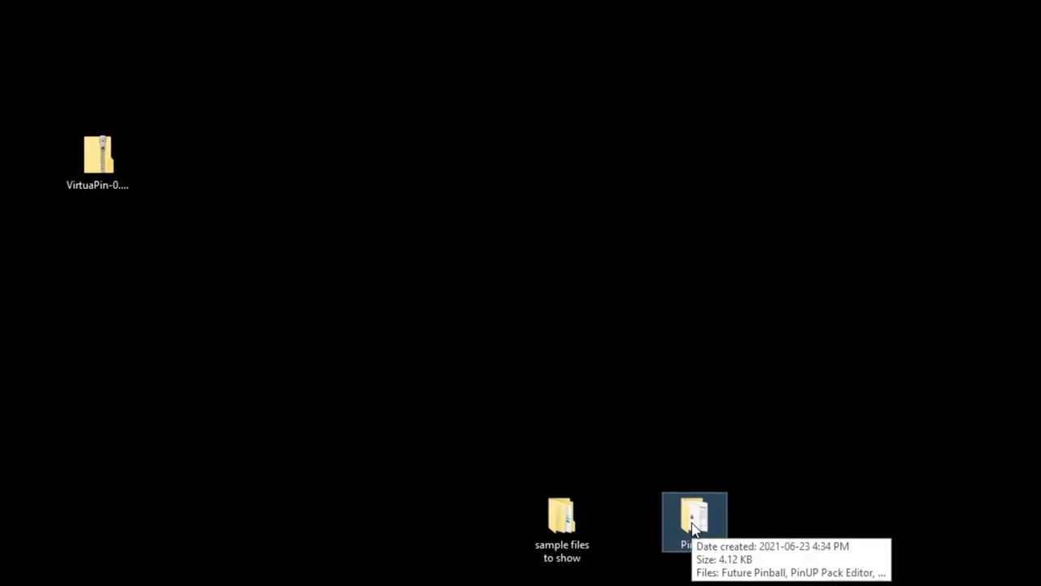
Launch PinUP Popper Config from the desktop PinUP folder and open the Controller Setup
double_click(650, 509)
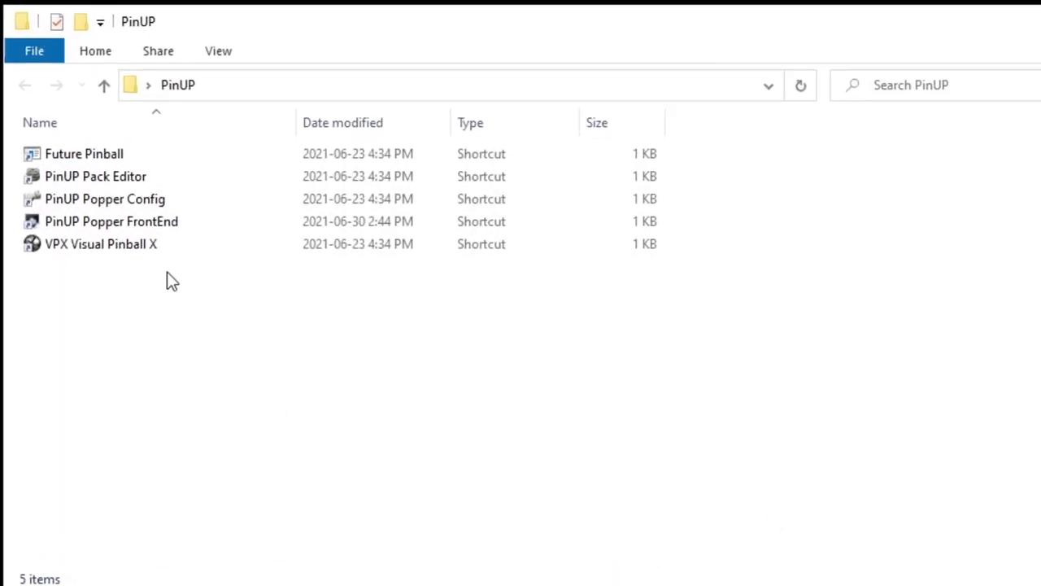
left_click(139, 198)
double_click(139, 199)
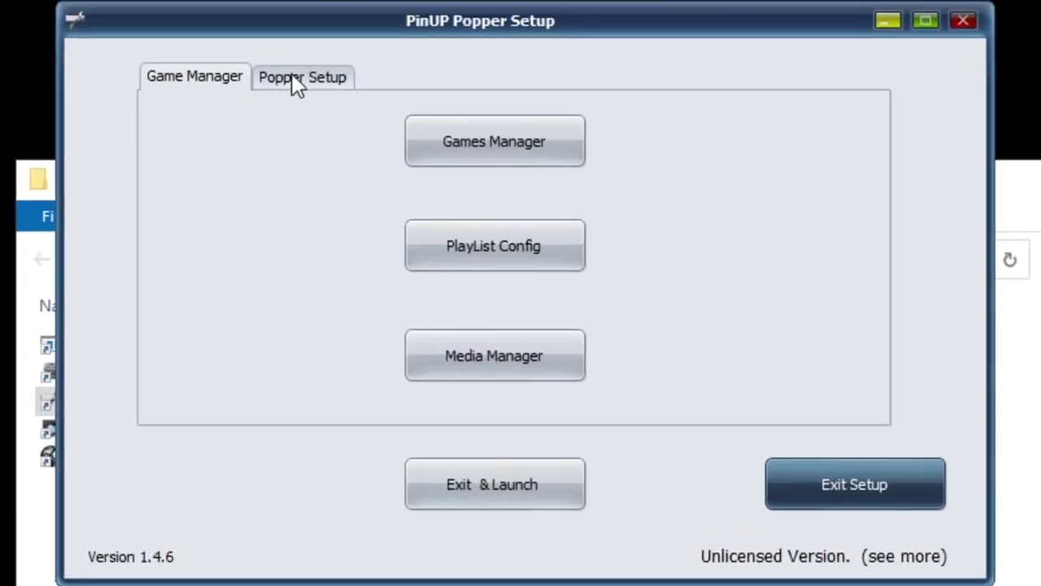
left_click(298, 82)
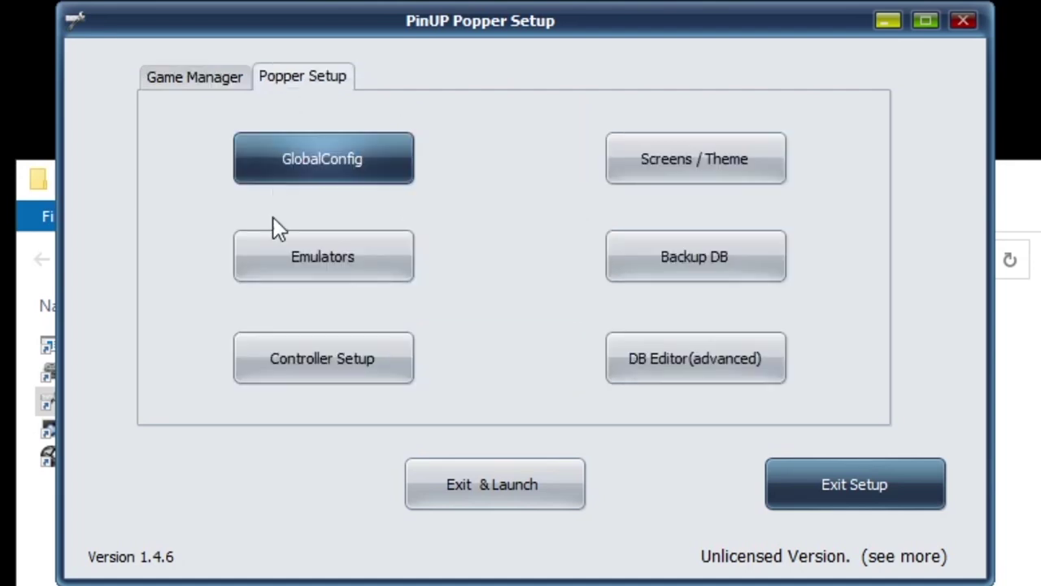
left_click(297, 358)
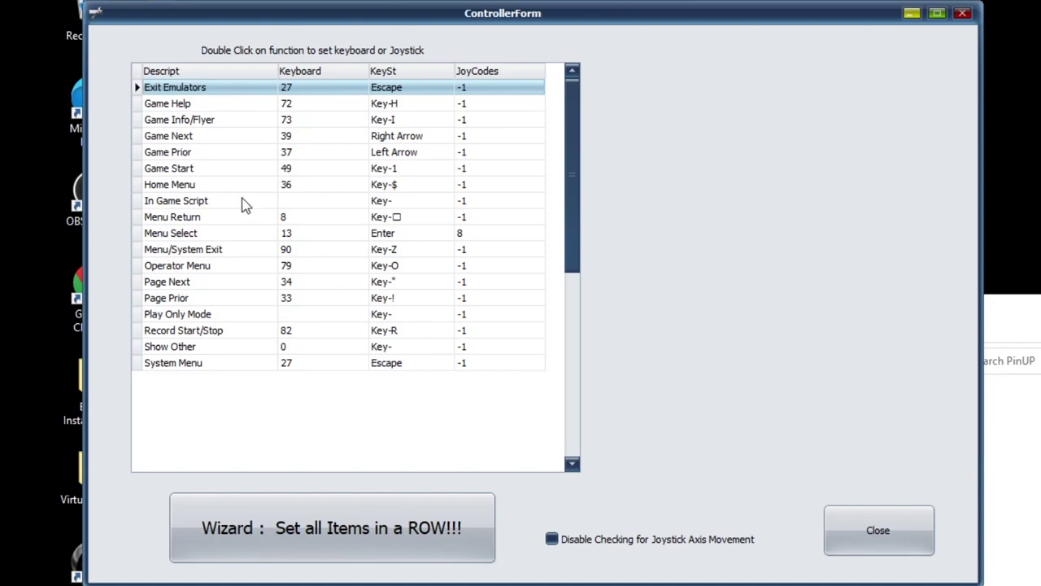
Assign joystick codes 8 to Menu Select, 1 to Game Next, 9 to Game Prior and 7 to System Menu, and close the controller form
left_click(202, 237)
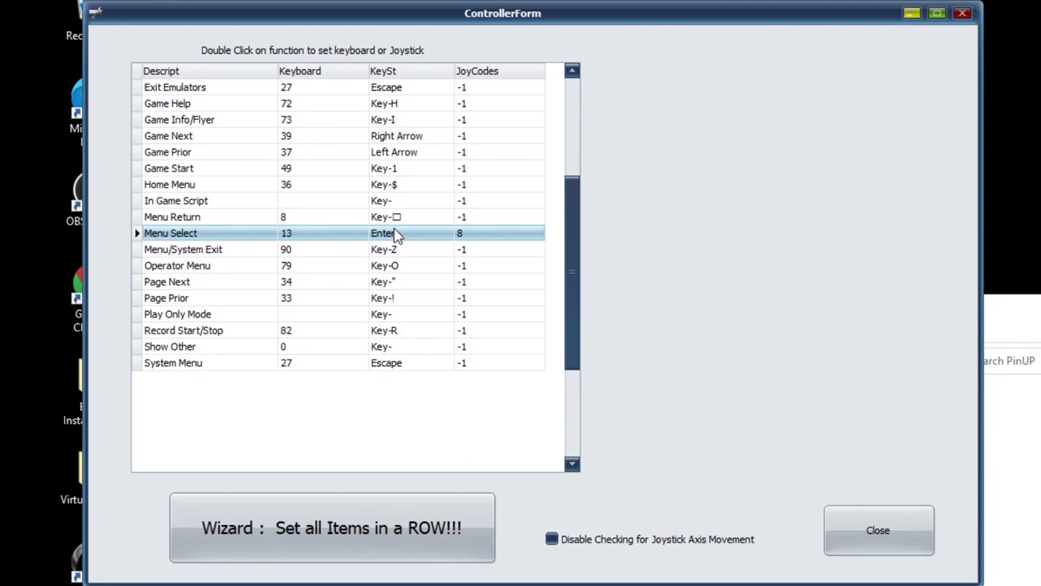
double_click(471, 237)
double_click(507, 236)
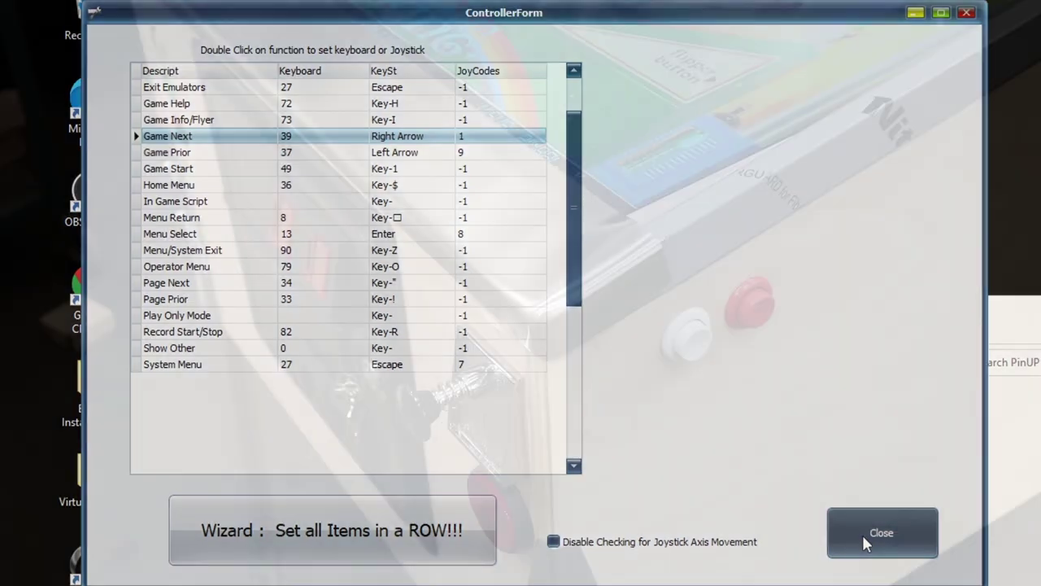
left_click(862, 533)
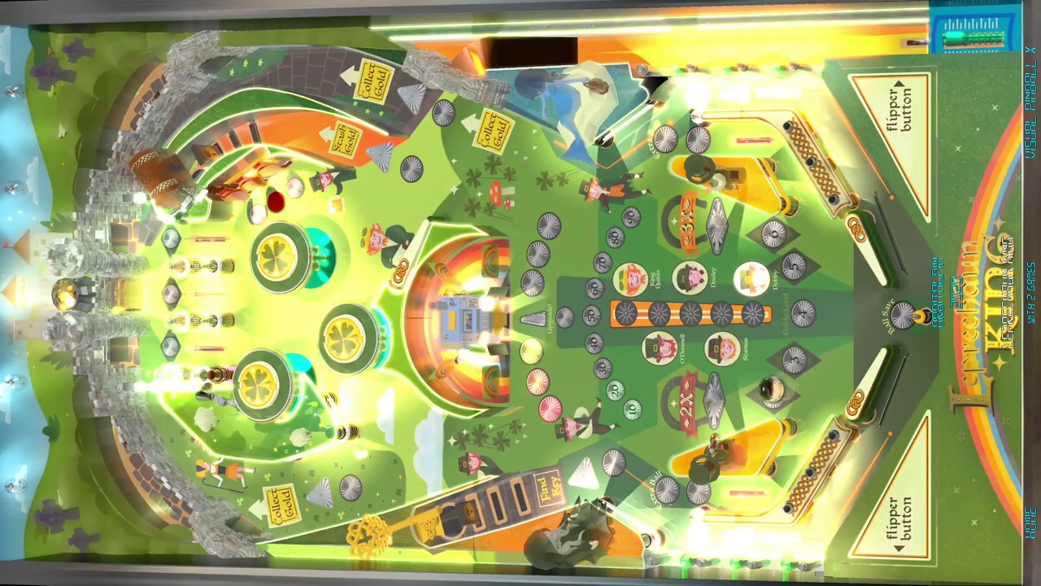
Switch to the PinUP Popper front end, browse the wheel in both directions and launch the Leprechaun King table
key("Shift_R")
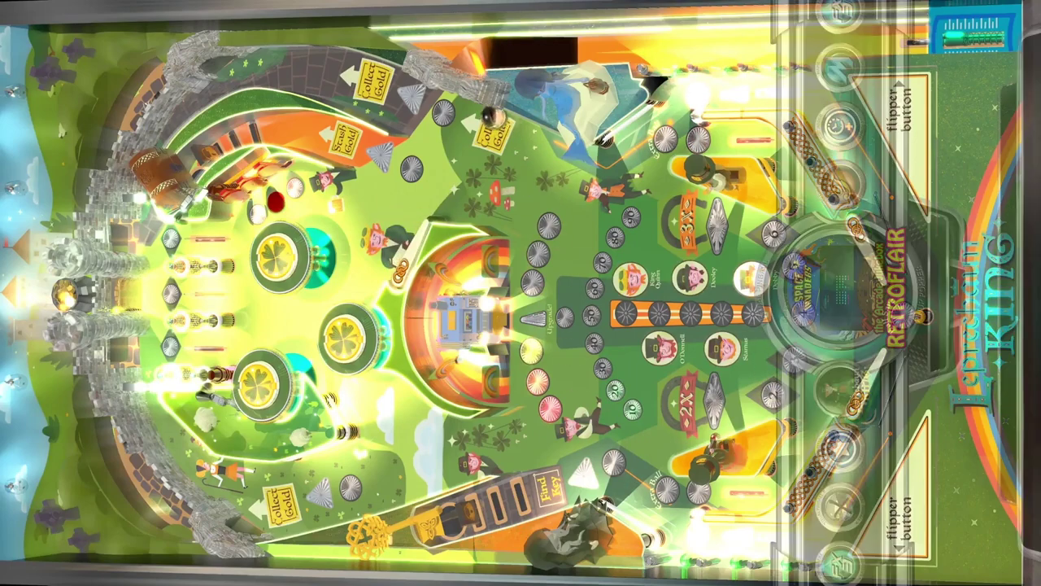
key("Shift_L")
key("Shift_R")
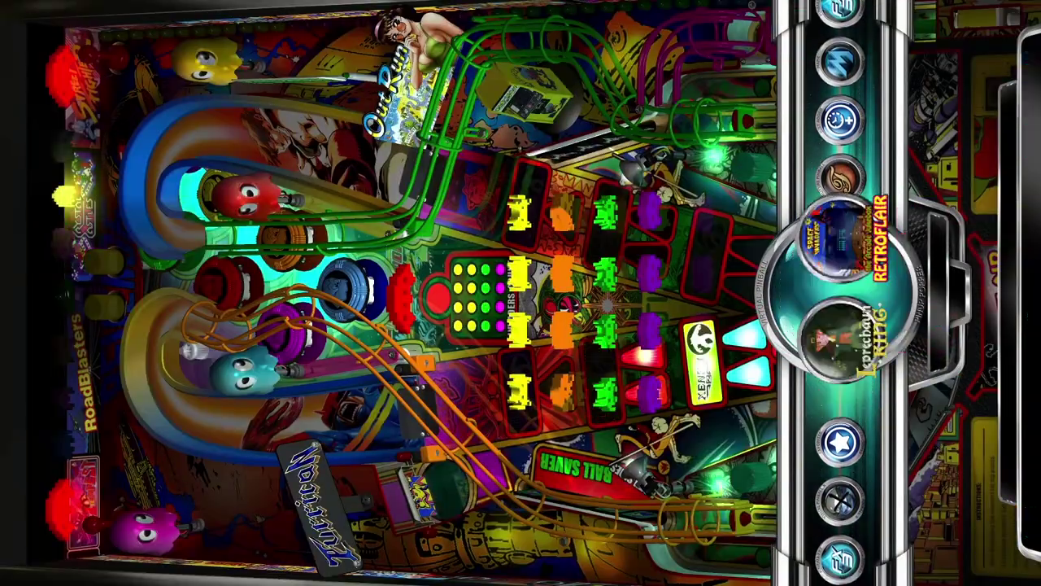
key("Shift_L")
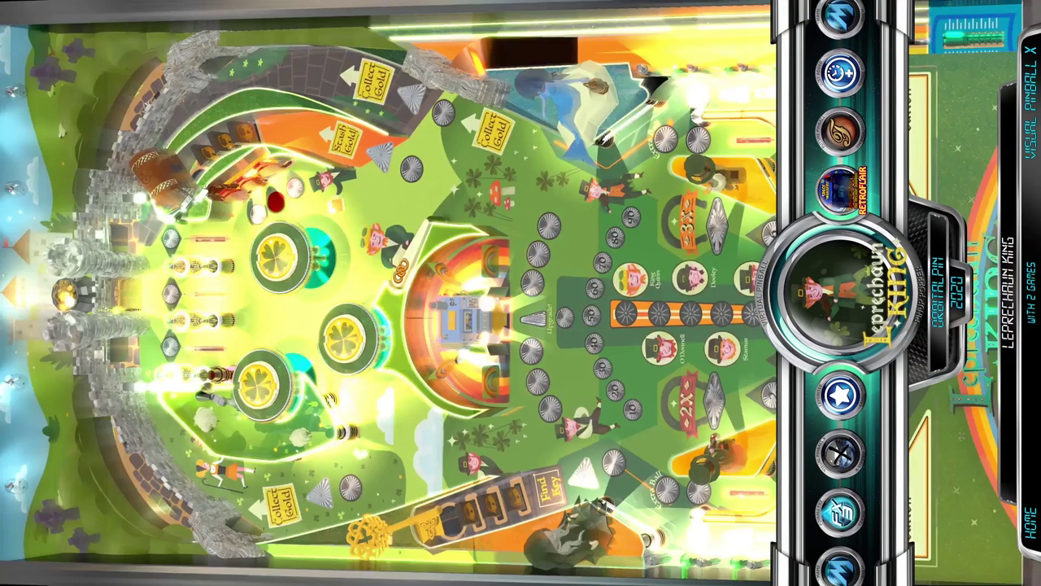
key("Return")
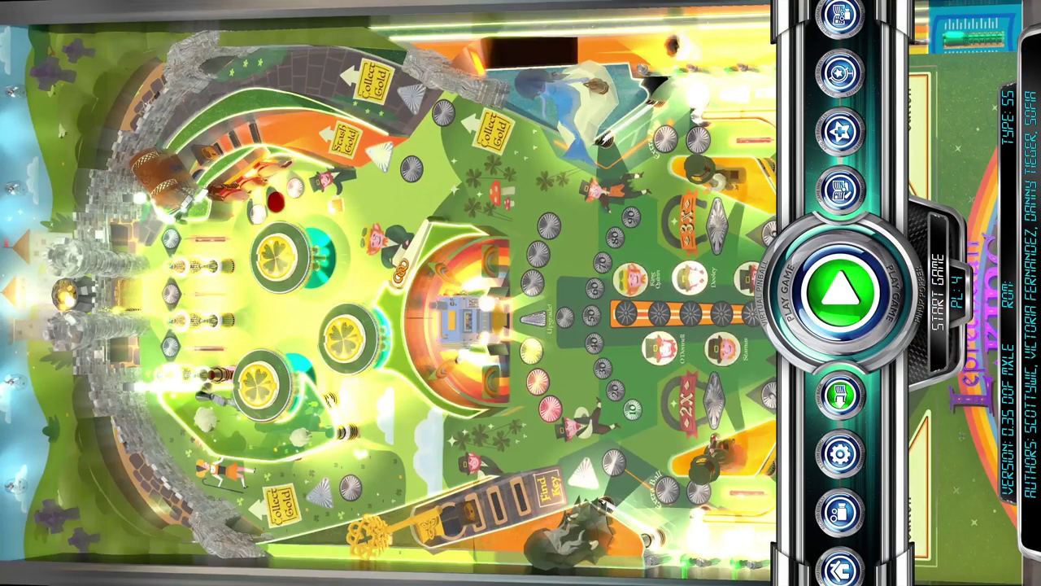
key("Return")
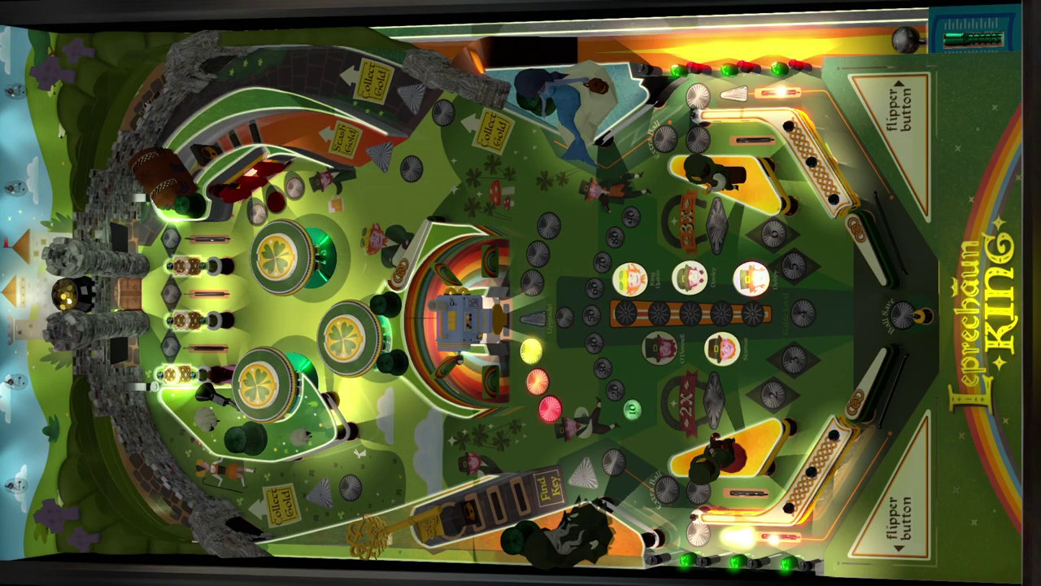
Test the controller's ball launch and flippers on the Leprechaun King table, and exit to the PinUP Popper wheel
key("Return")
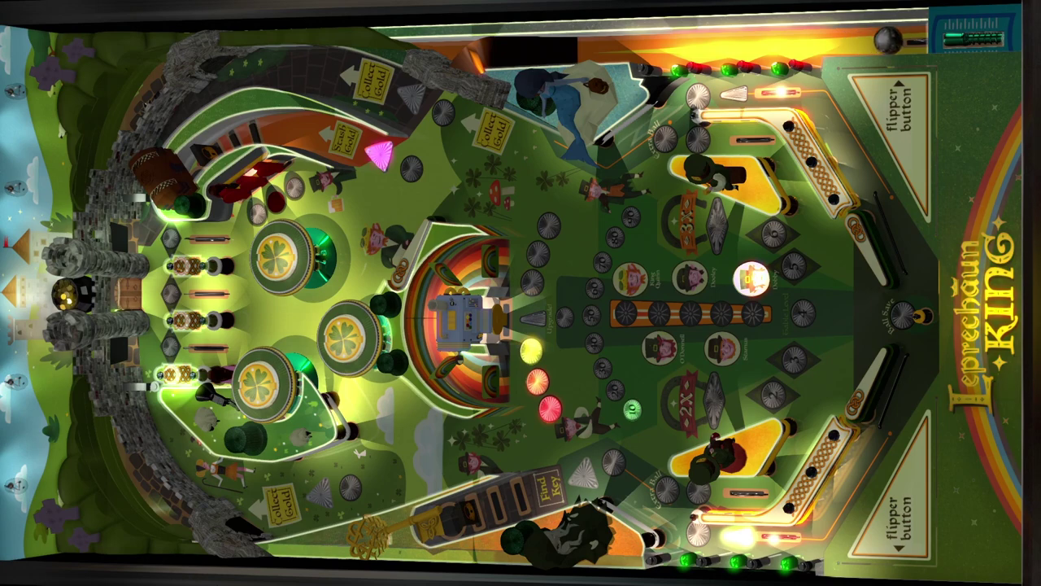
key("Return")
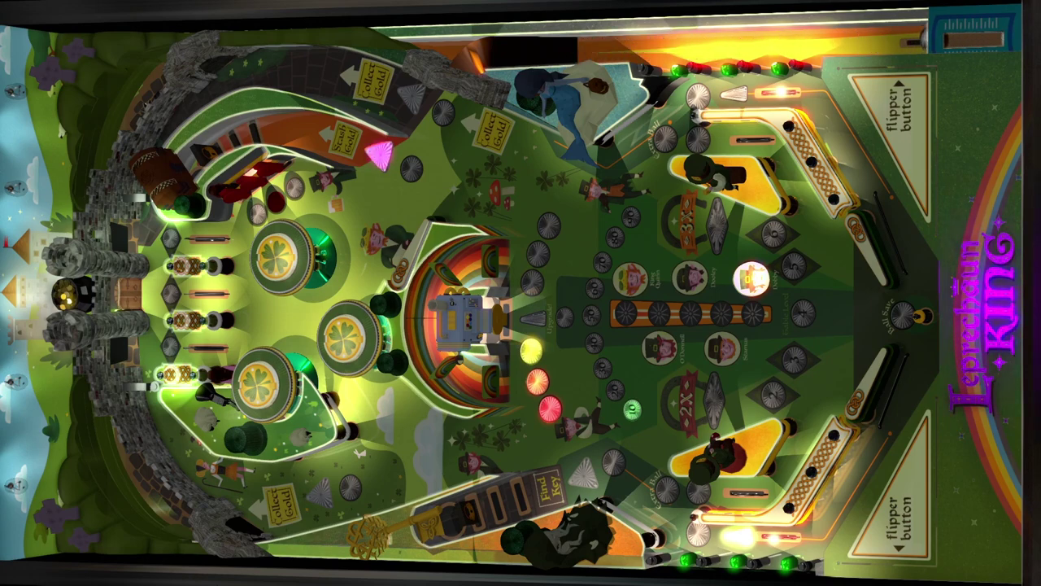
key("Return")
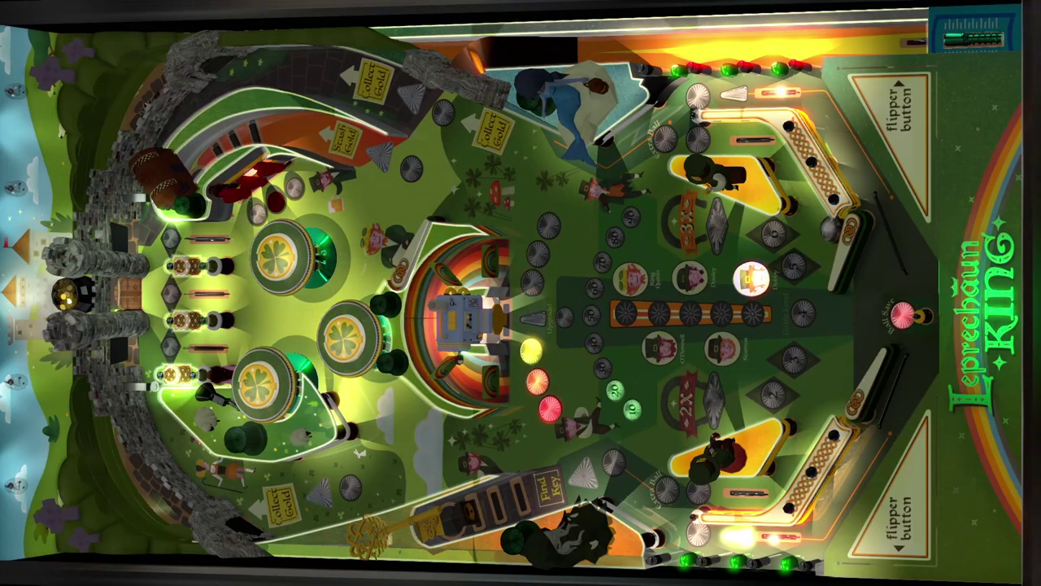
key("shift")
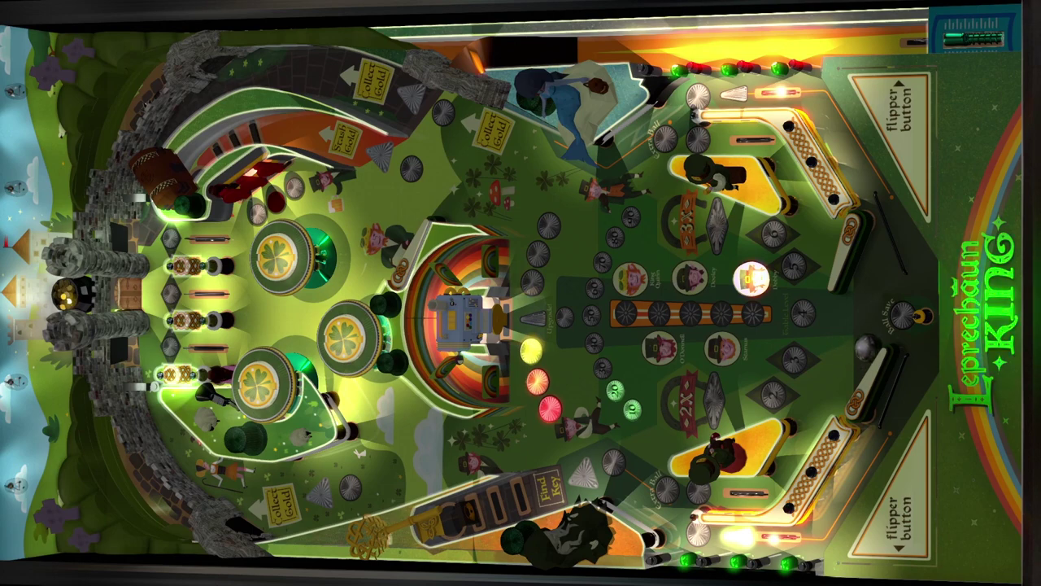
key("shift")
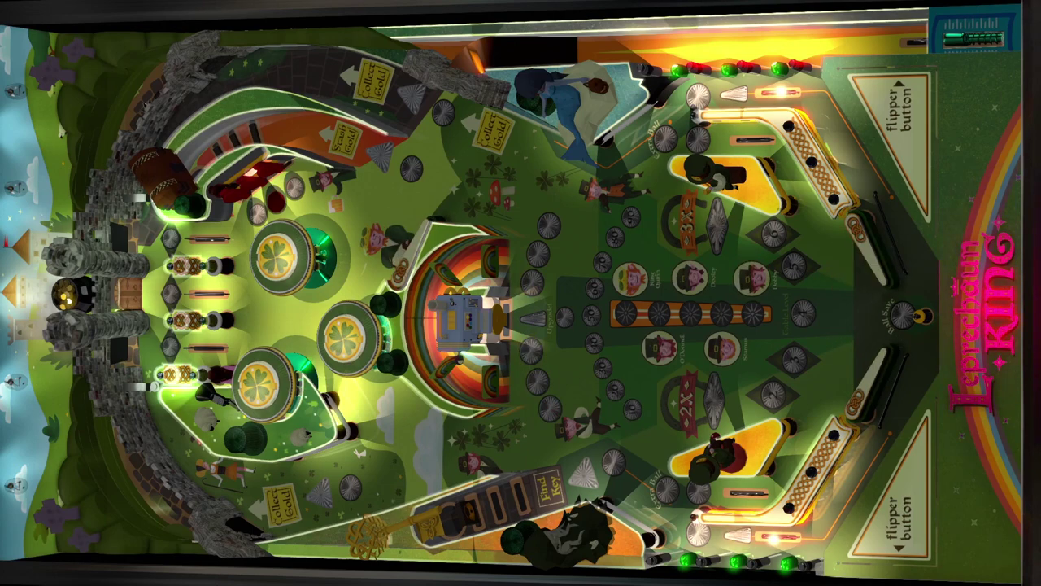
key("Escape")
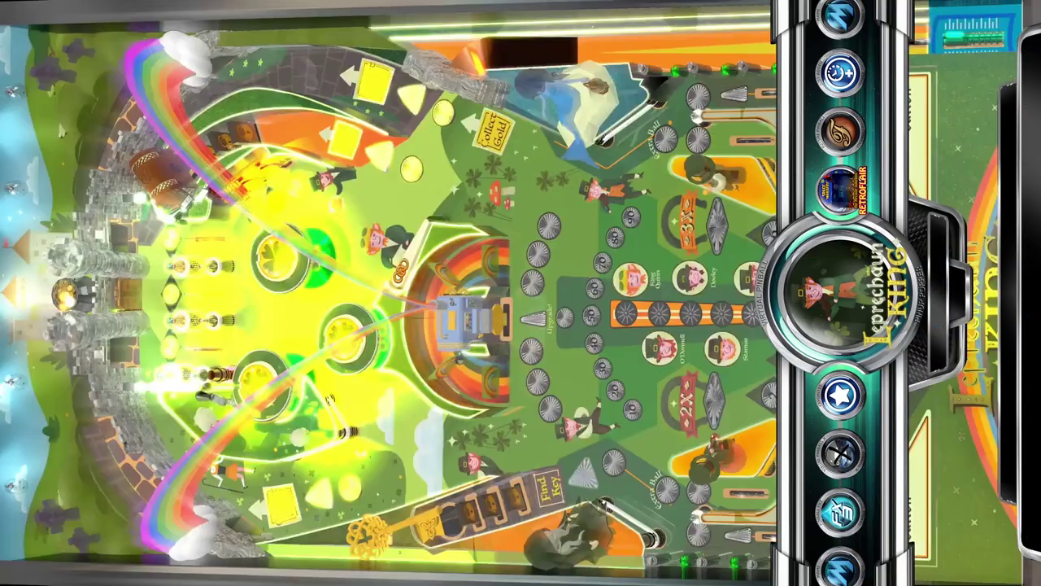
Browse to the Future Pinball category and launch the Abracadabra table
key("Shift_L")
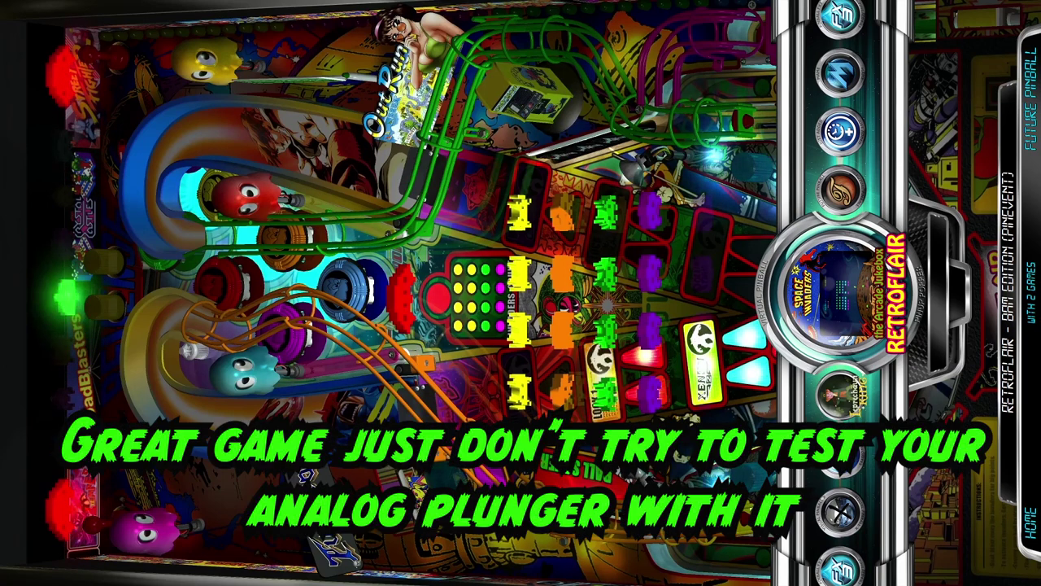
key("Return")
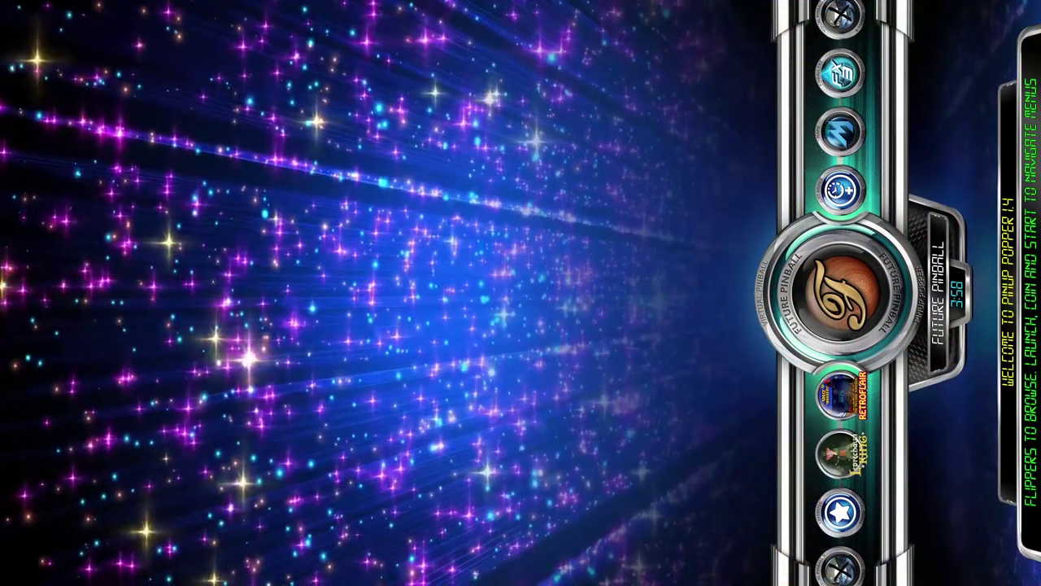
key("Return")
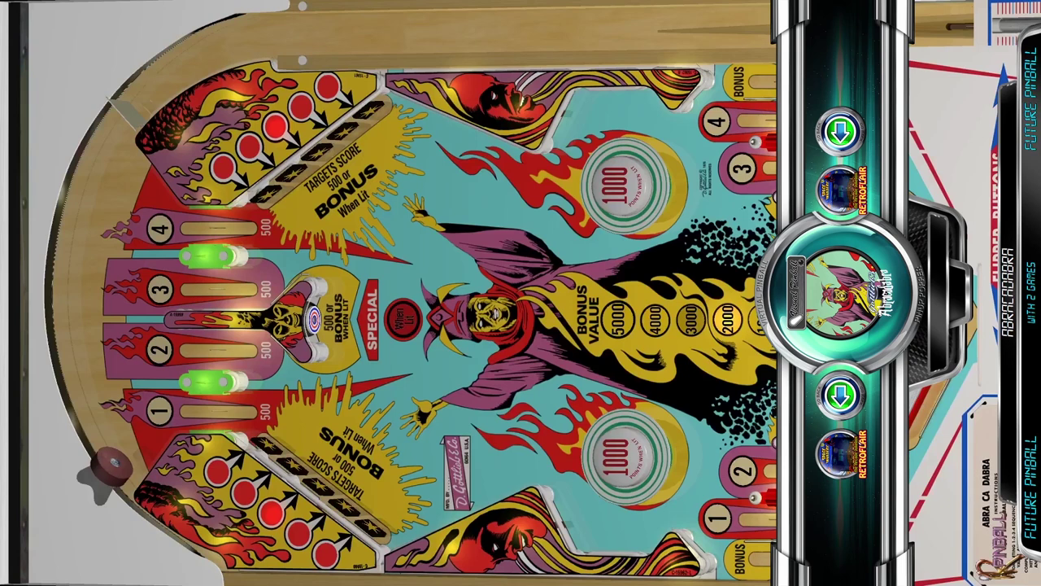
key("Return")
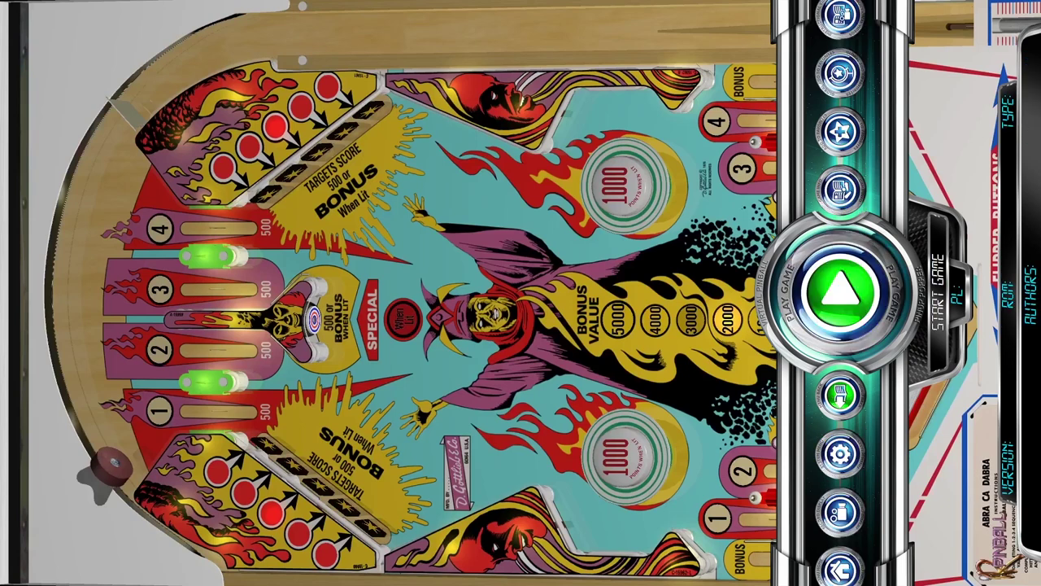
key("Return")
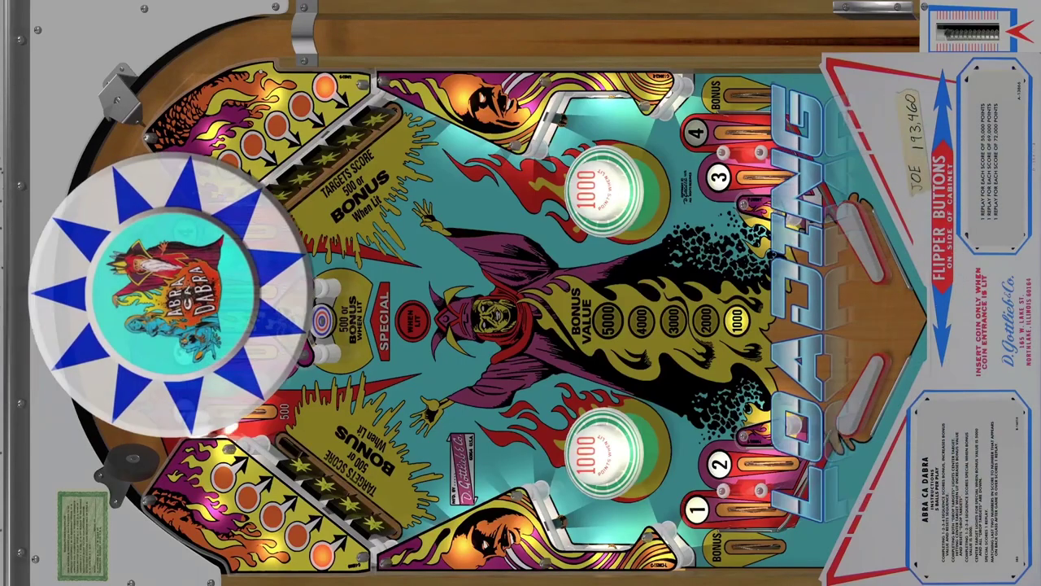
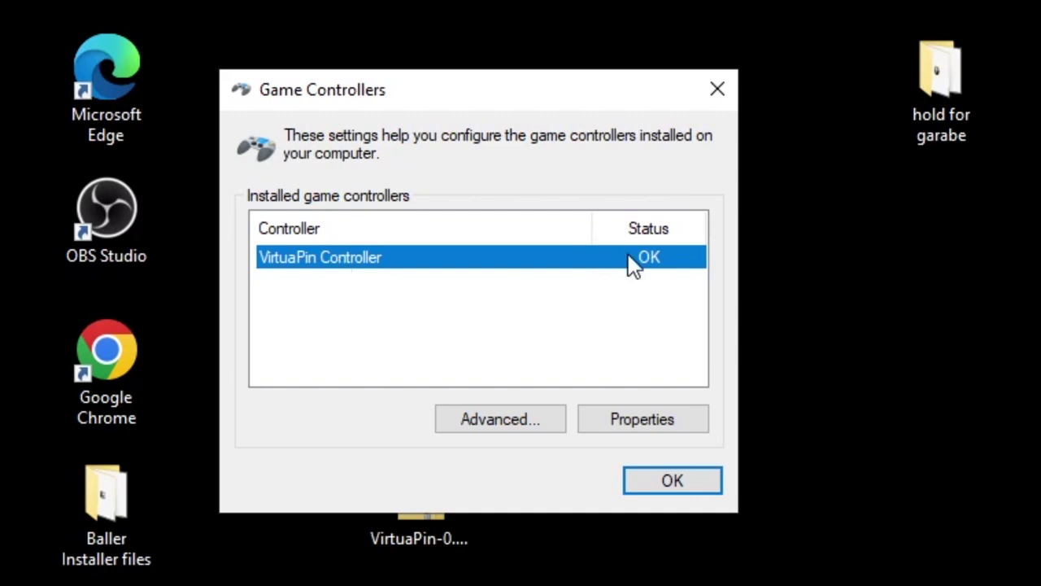
Keep VirtuaPin Controller as the preferred device for older programs in the Game Controllers advanced settings and accept
left_click(516, 426)
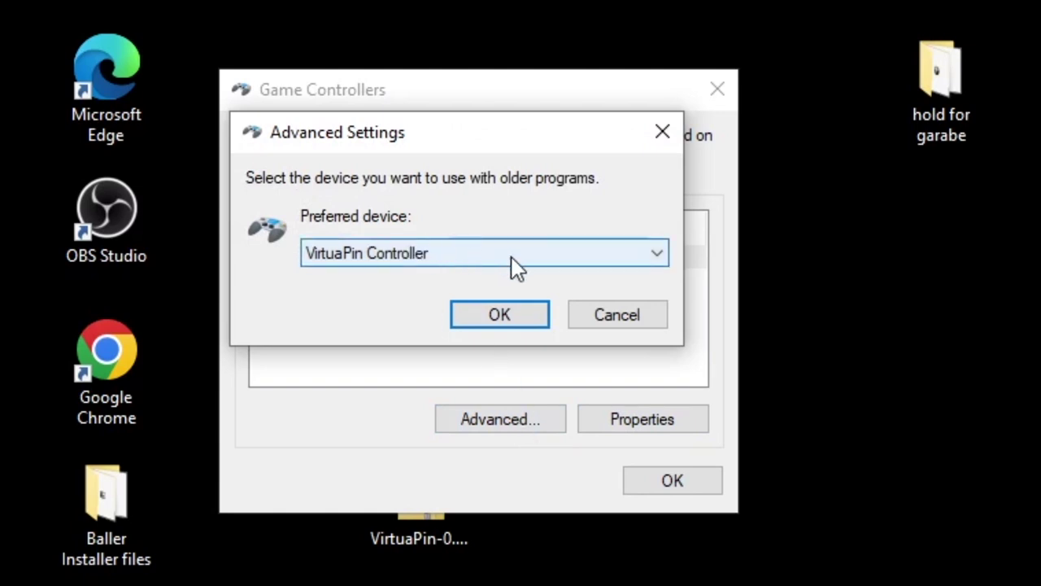
left_click(656, 255)
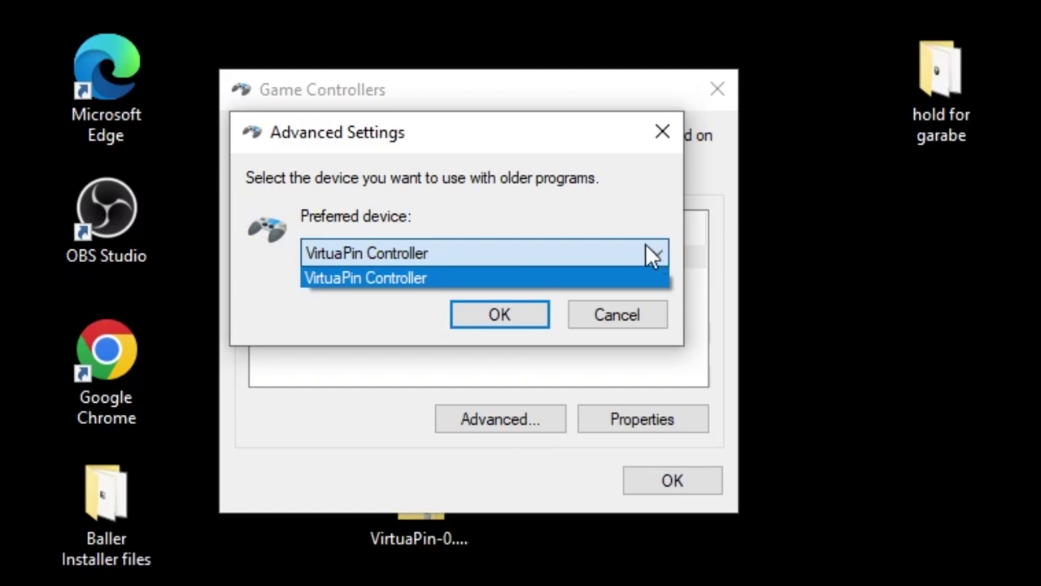
left_click(623, 253)
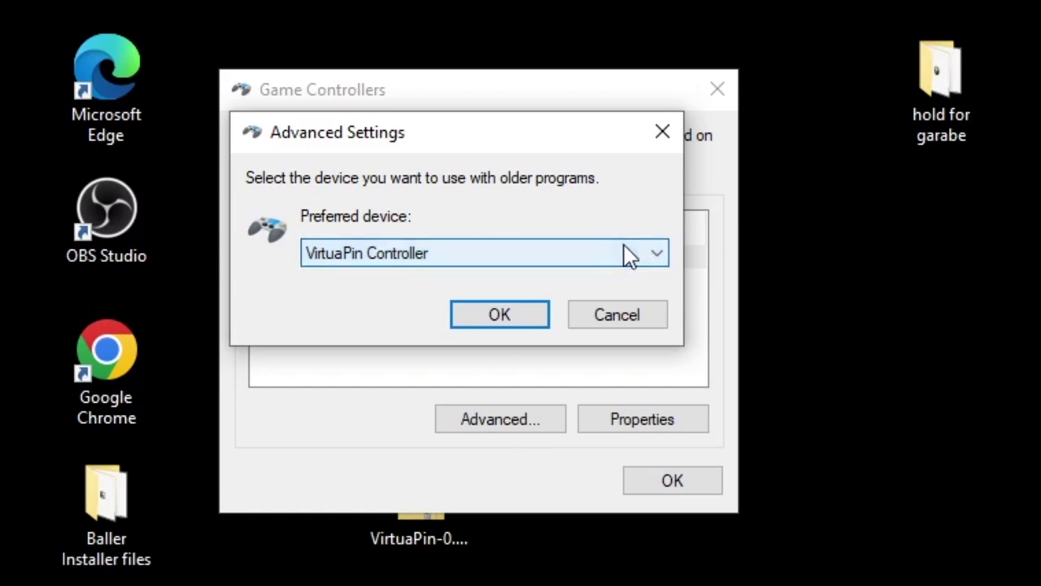
left_click(515, 316)
Examine the VirtuaPin Controller's test and calibration settings pages and the list of preferred devices for older programs
left_click(615, 422)
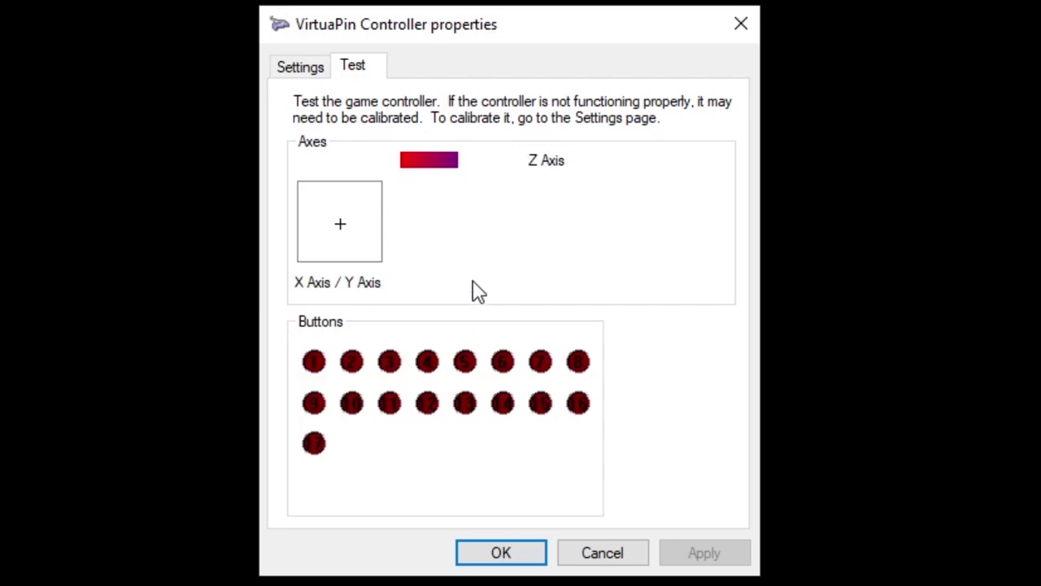
left_click(312, 72)
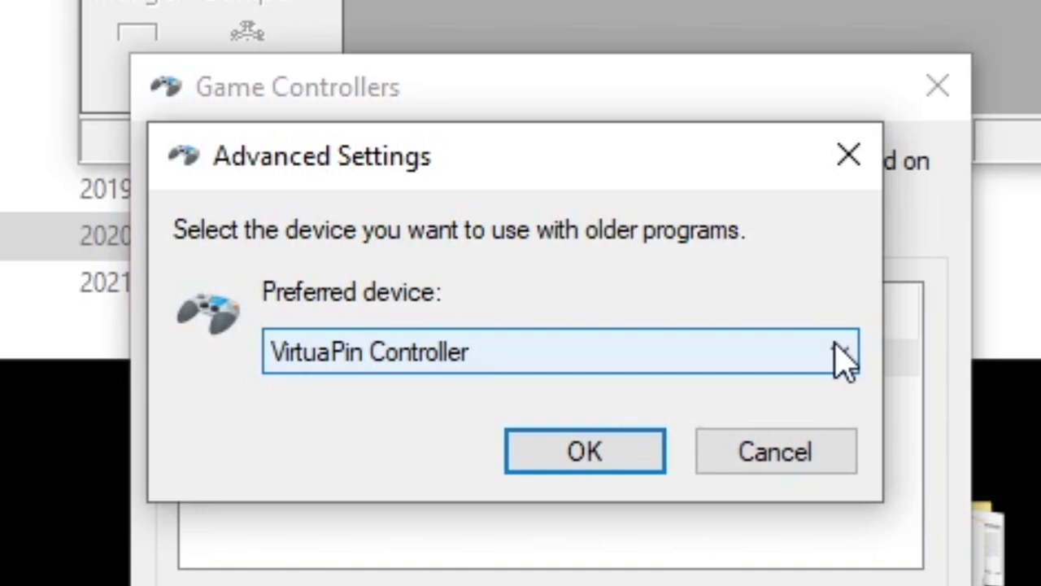
left_click(843, 358)
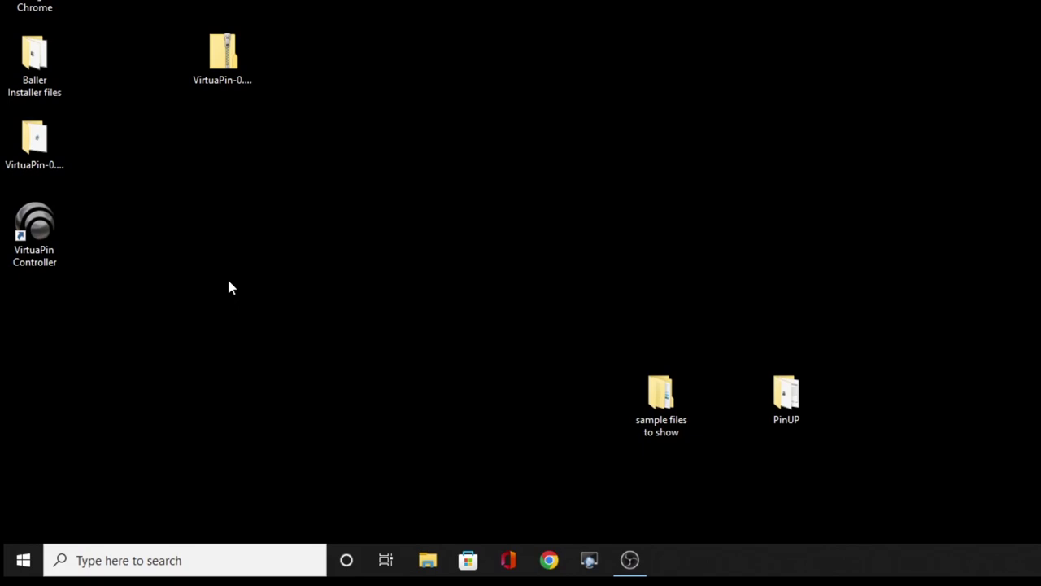
Find the Windows language and keyboard options and keep English (United States) - US as the override for the default input method
left_click(109, 559)
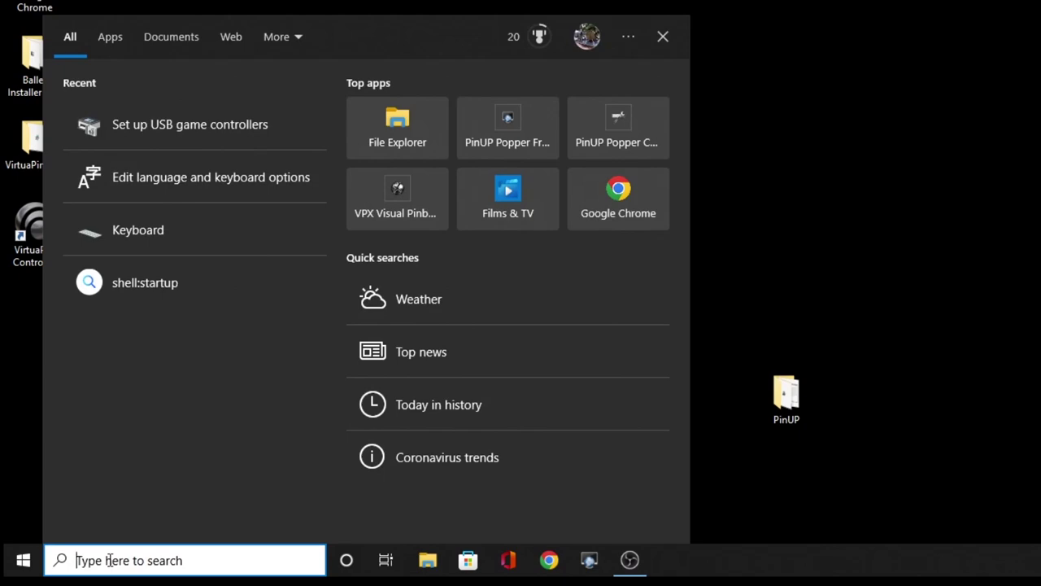
type("keyboard lan")
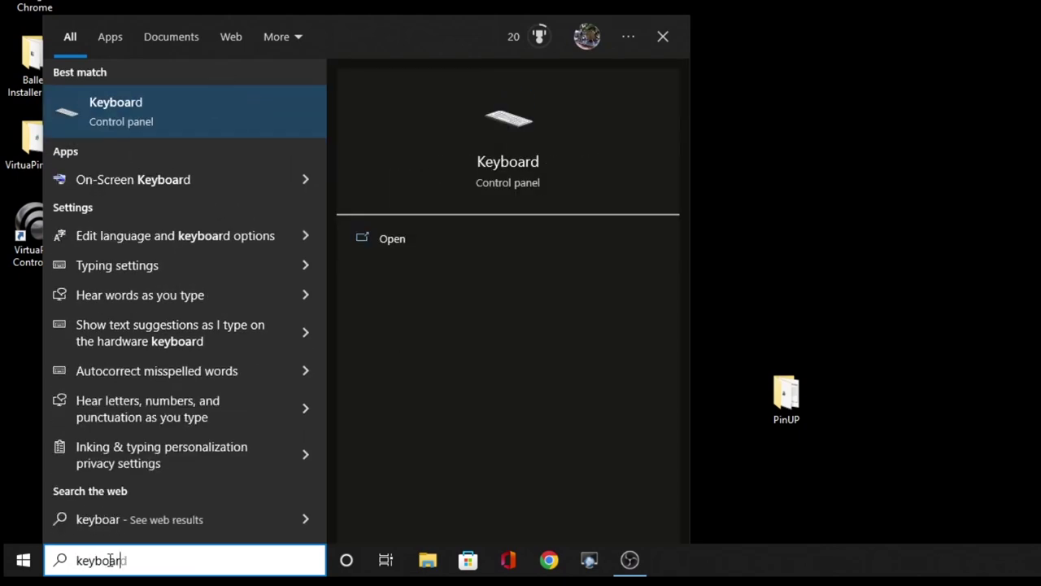
type("g")
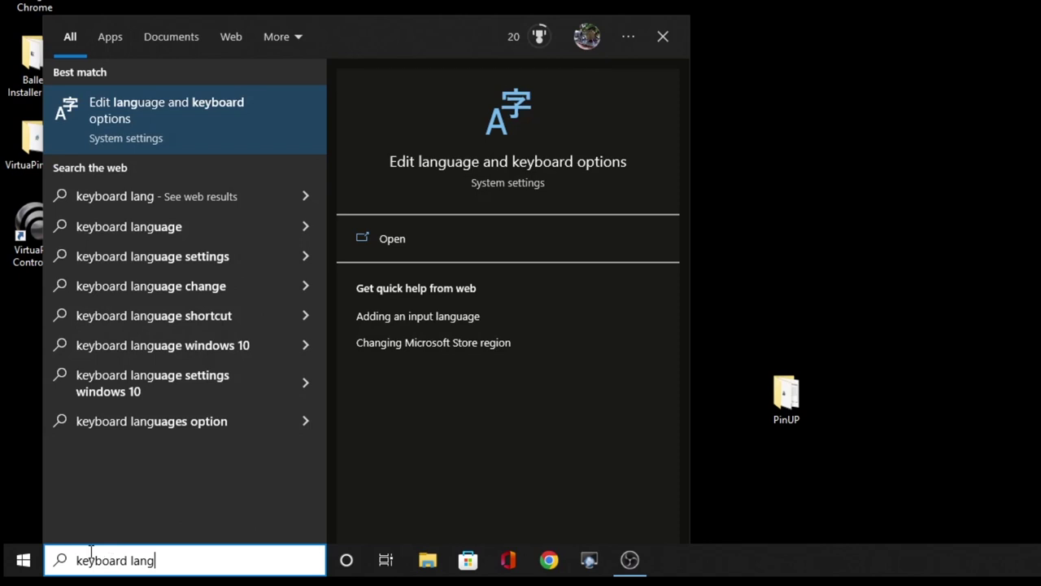
left_click(172, 121)
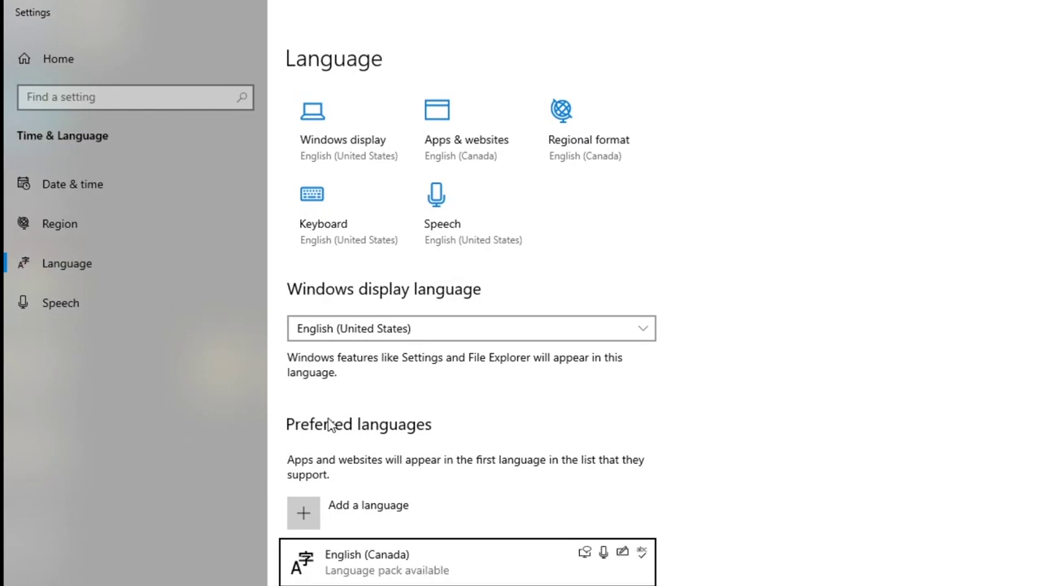
left_click(328, 217)
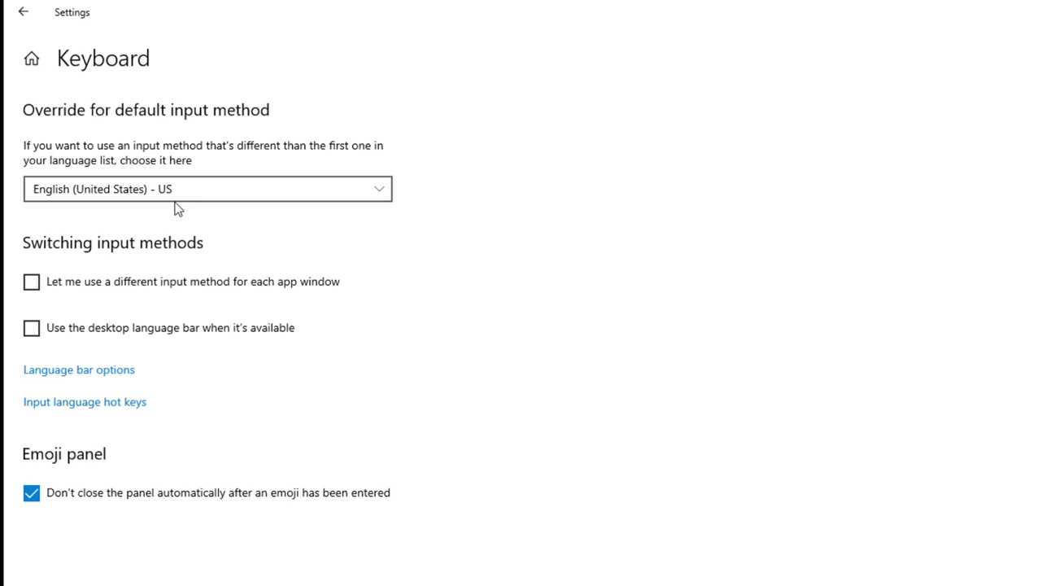
left_click(380, 194)
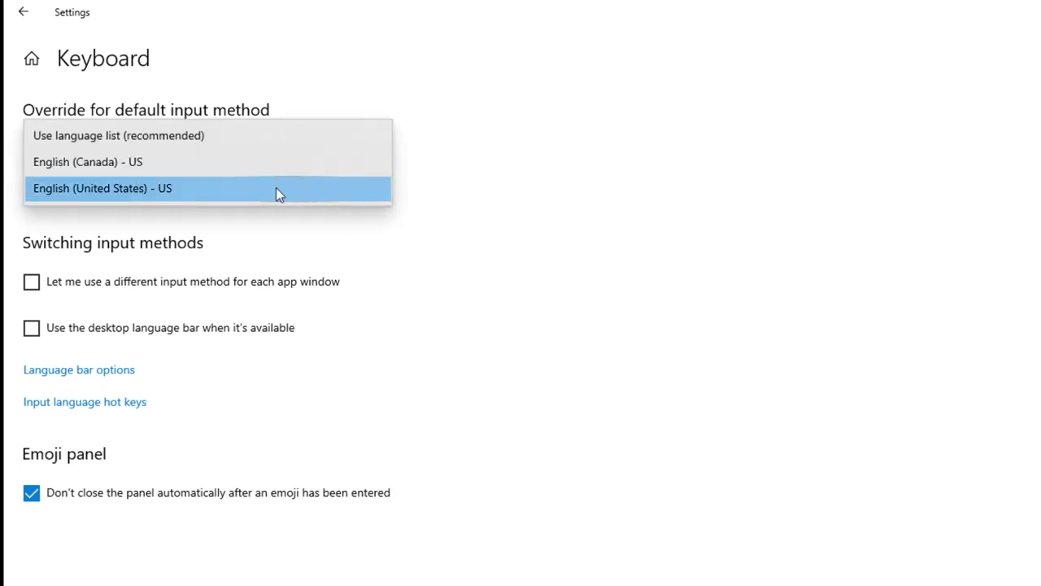
left_click(173, 196)
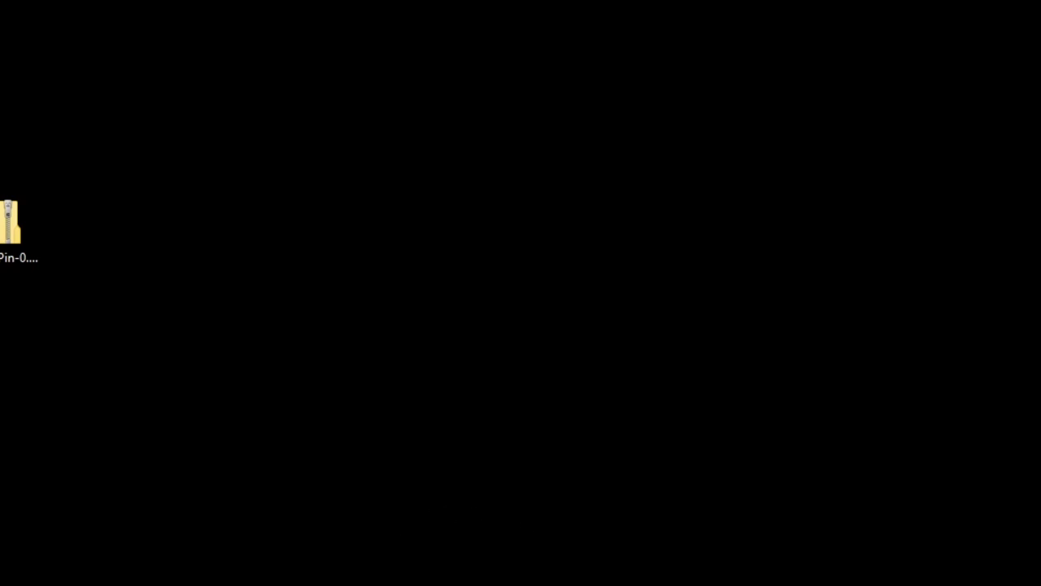
Open the folder C:\vPinball\FuturePinball\BAM in File Explorer
key("super+e")
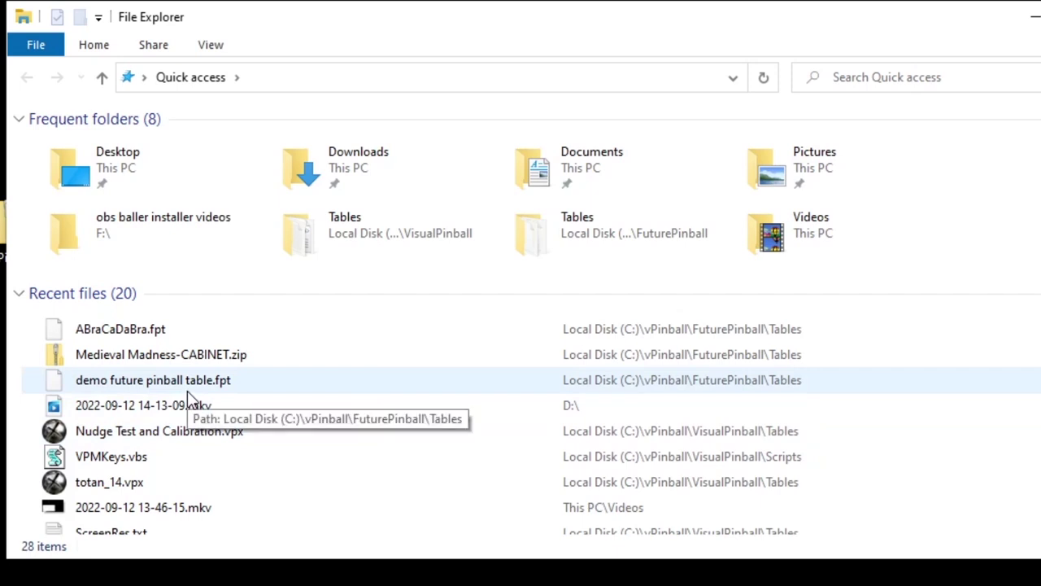
left_click(143, 78)
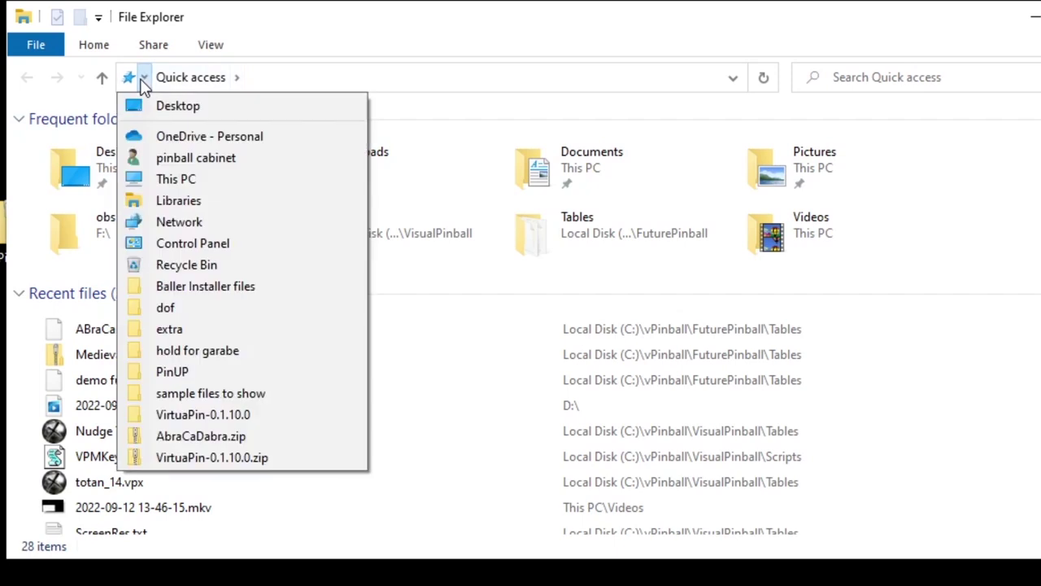
left_click(171, 176)
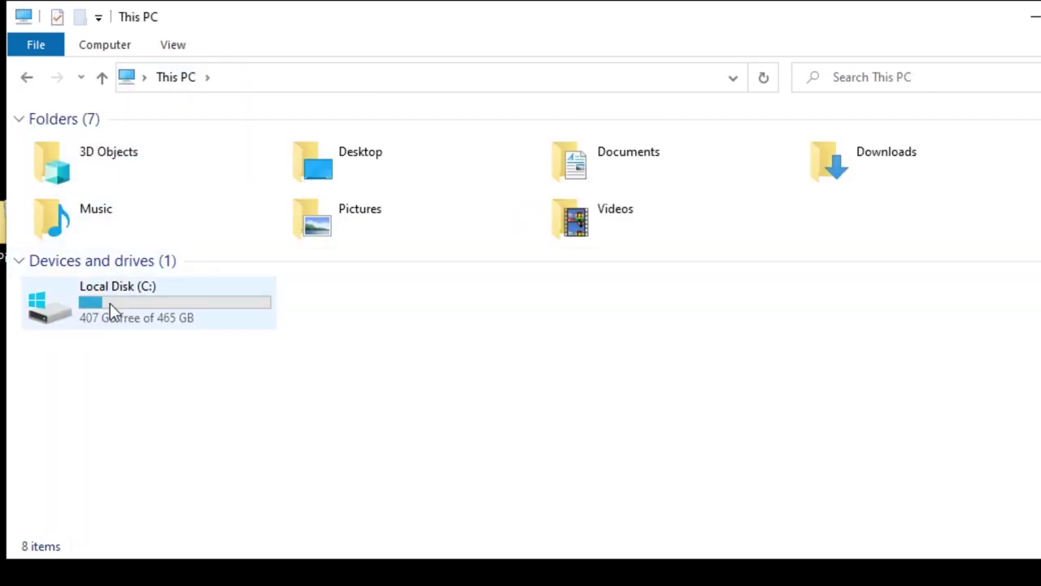
double_click(110, 305)
double_click(78, 270)
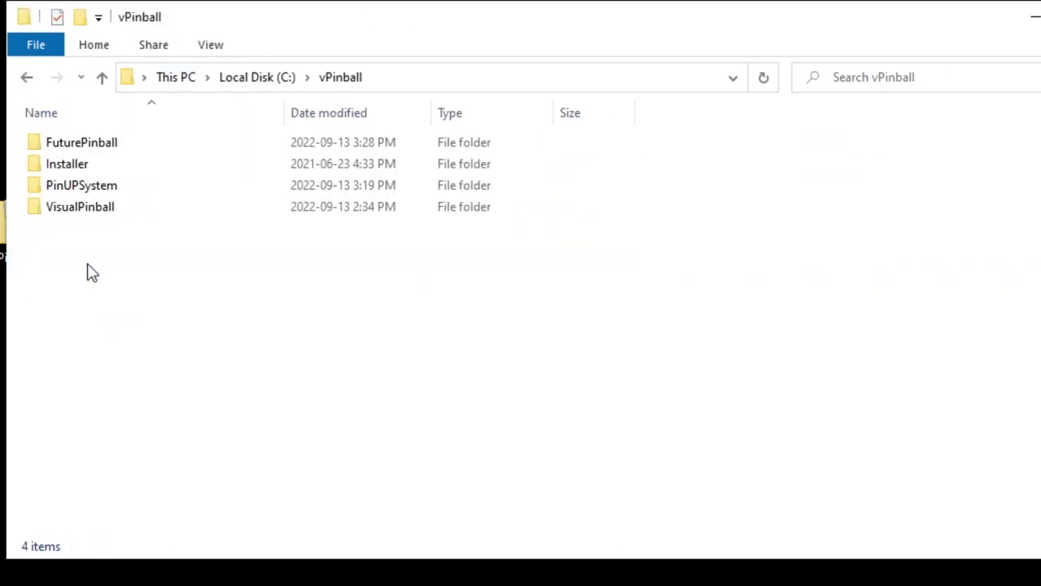
double_click(94, 148)
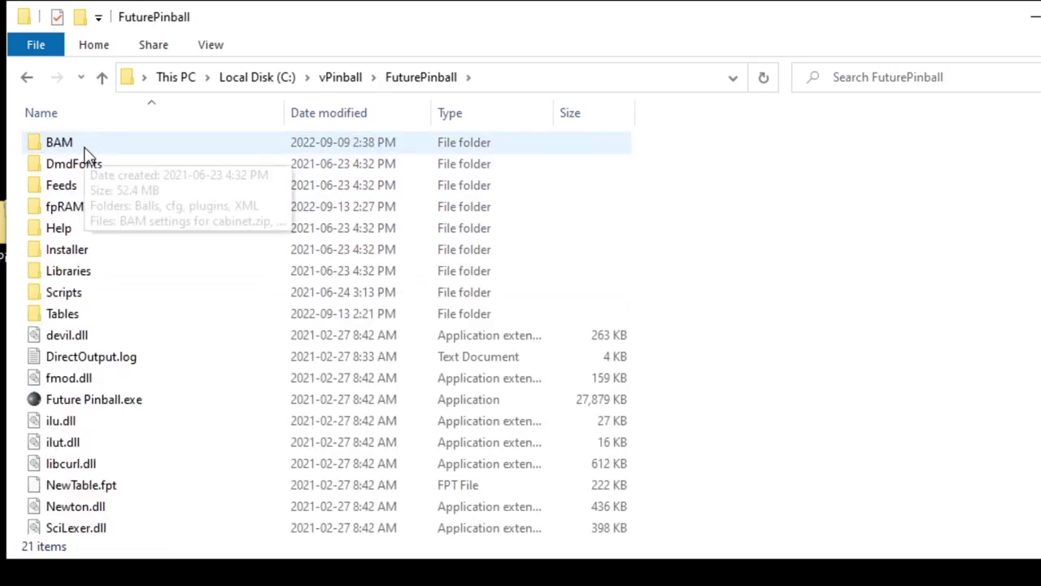
double_click(87, 152)
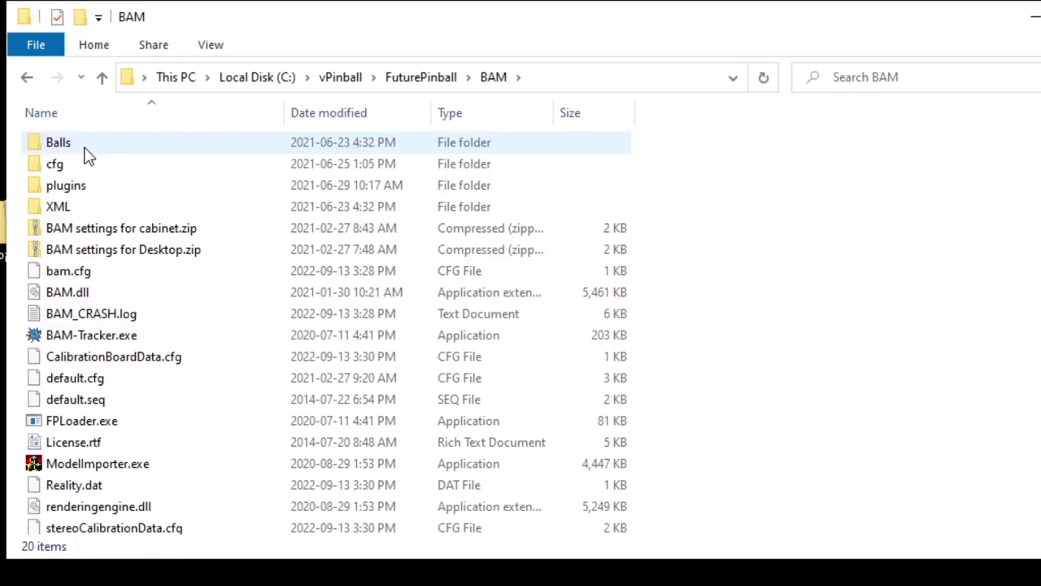
Show the compatibility settings in the properties of FPLoader.exe
right_click(72, 430)
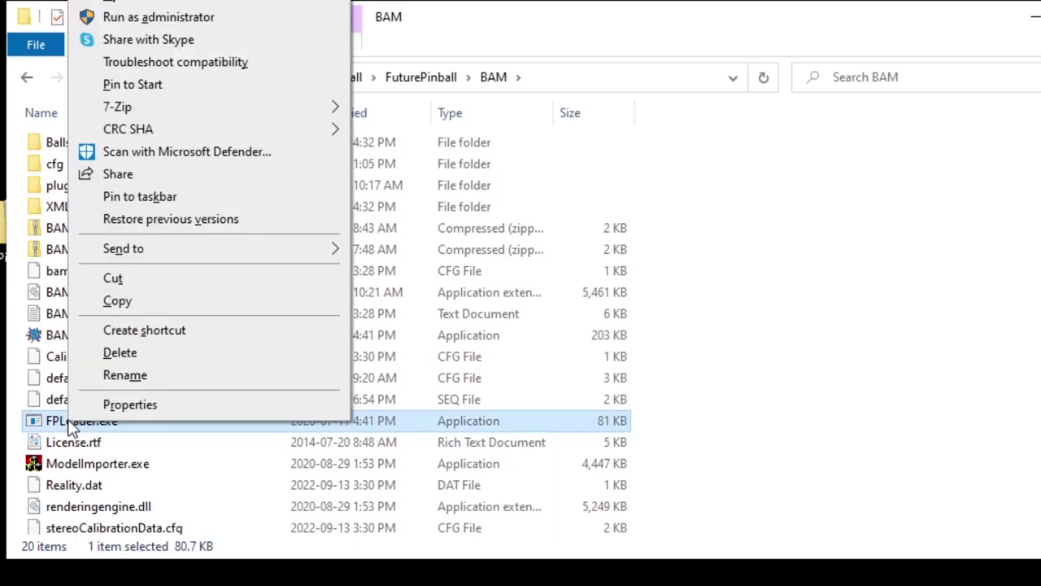
left_click(118, 406)
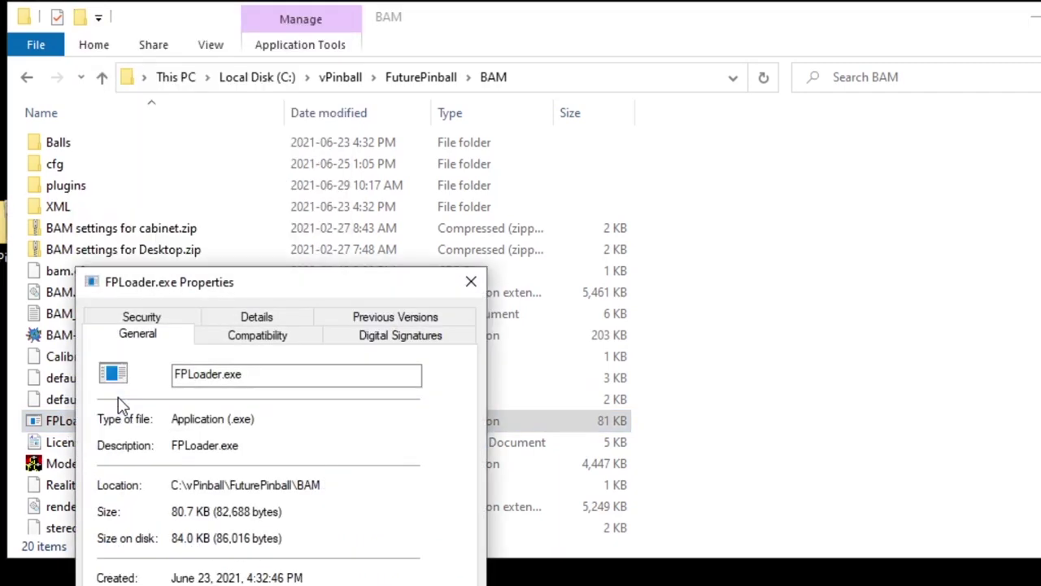
left_click(251, 342)
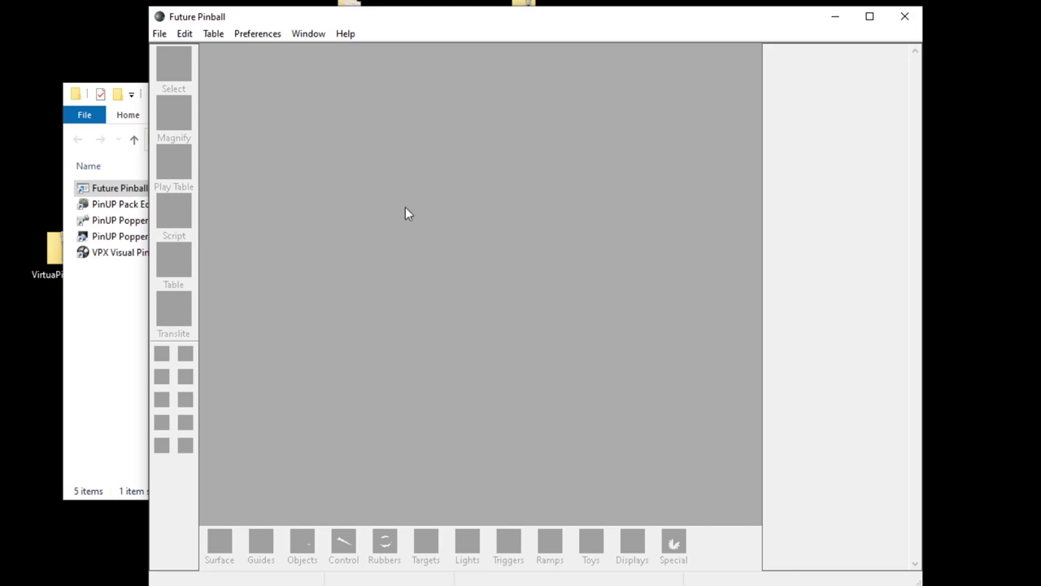
Create a new blank table in Future Pinball and play it
left_click(162, 35)
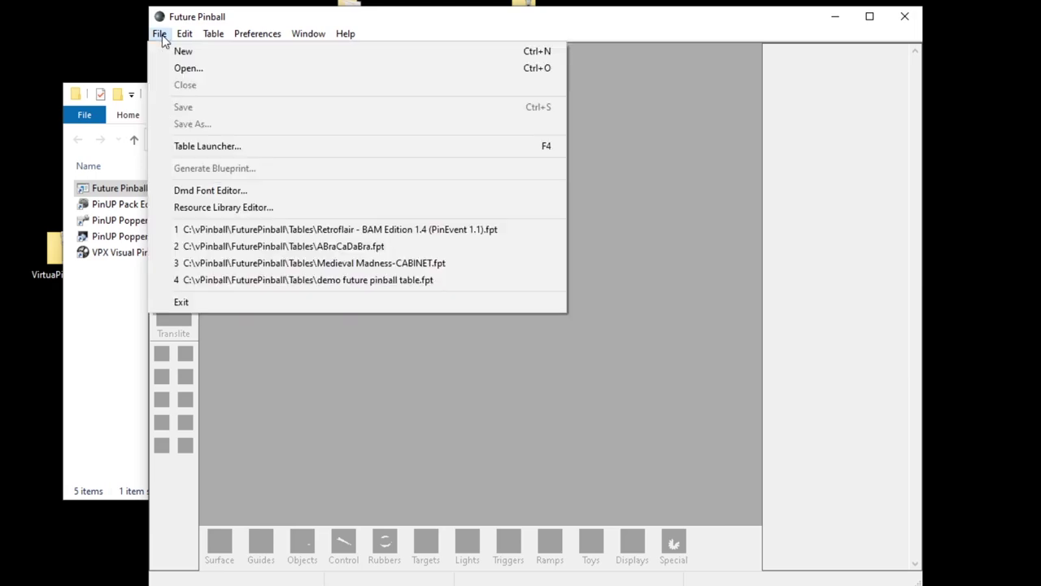
left_click(174, 51)
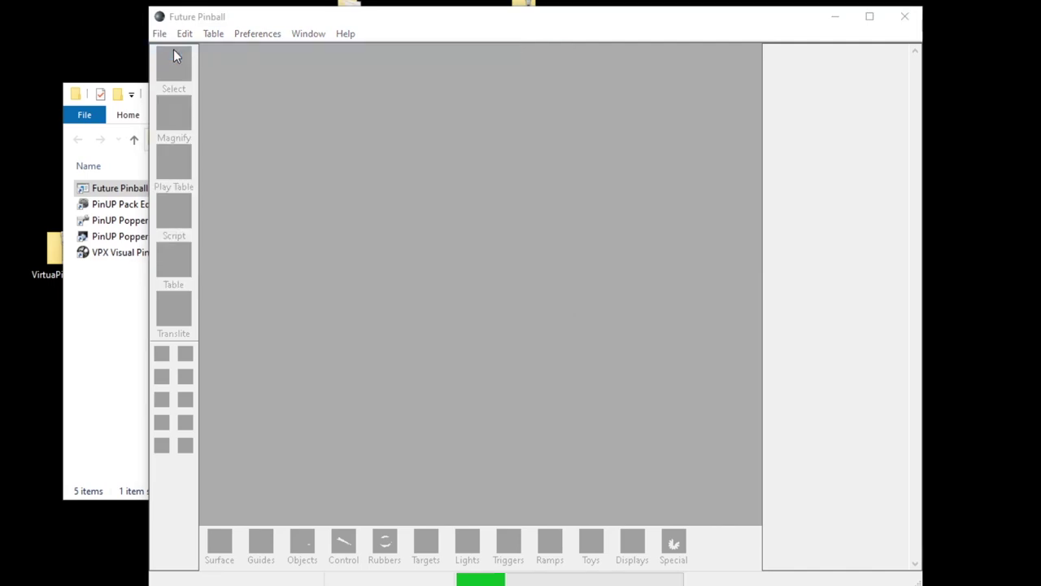
left_click(173, 56)
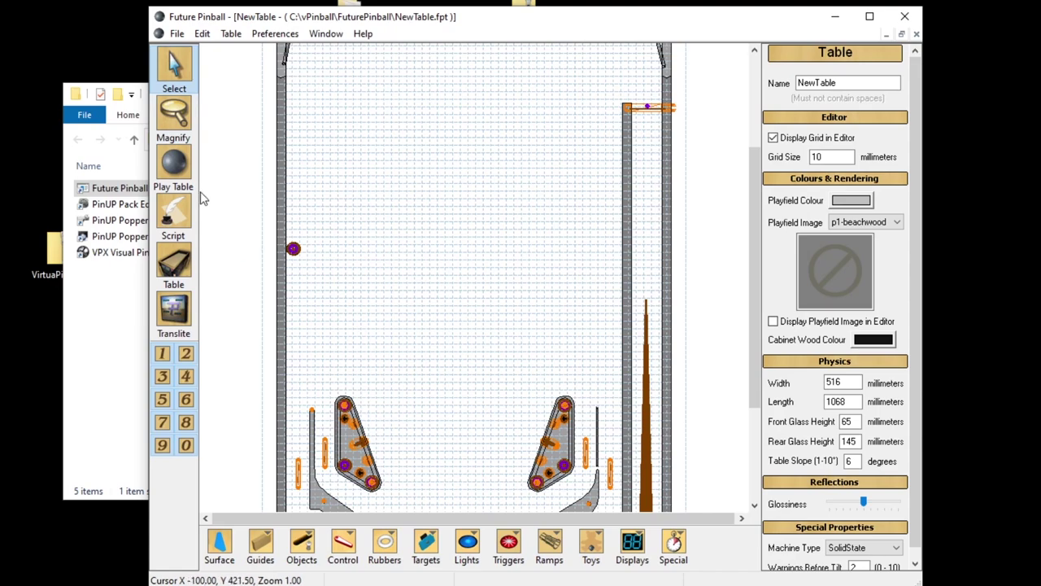
left_click(182, 165)
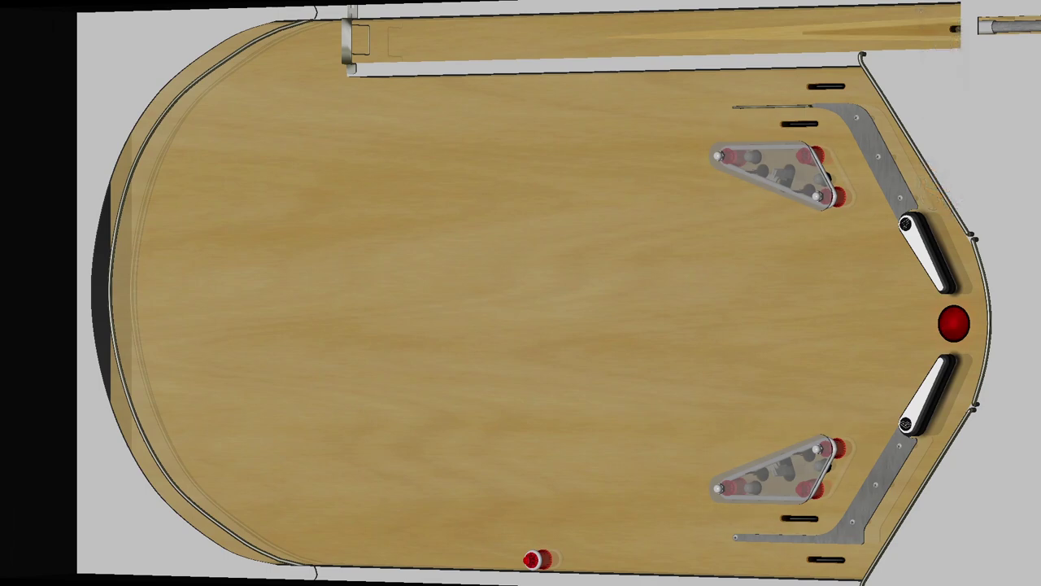
Start a game on the new table, test launching the ball with the plunger and try both flippers
key("1")
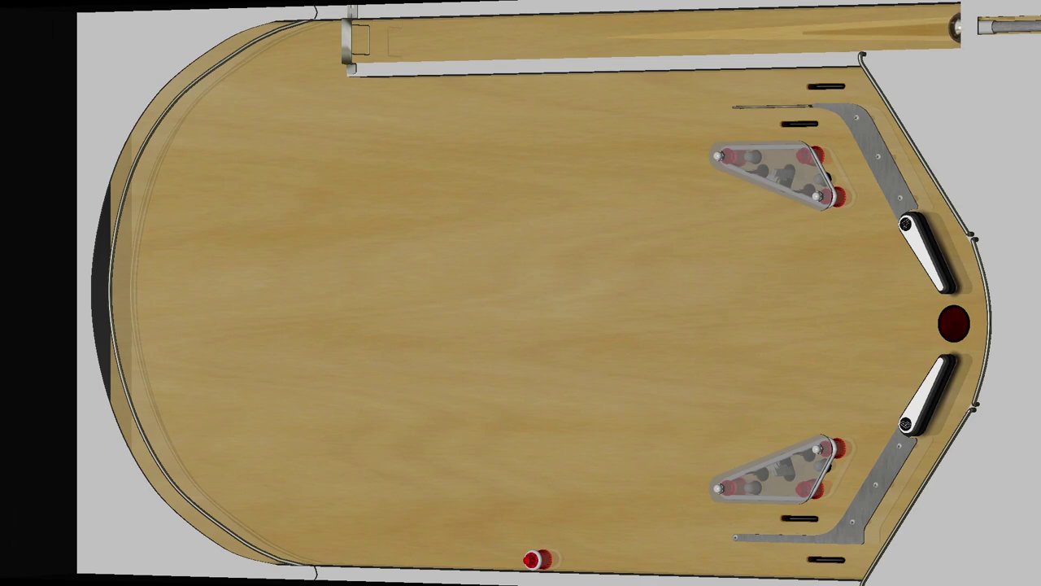
key("Return")
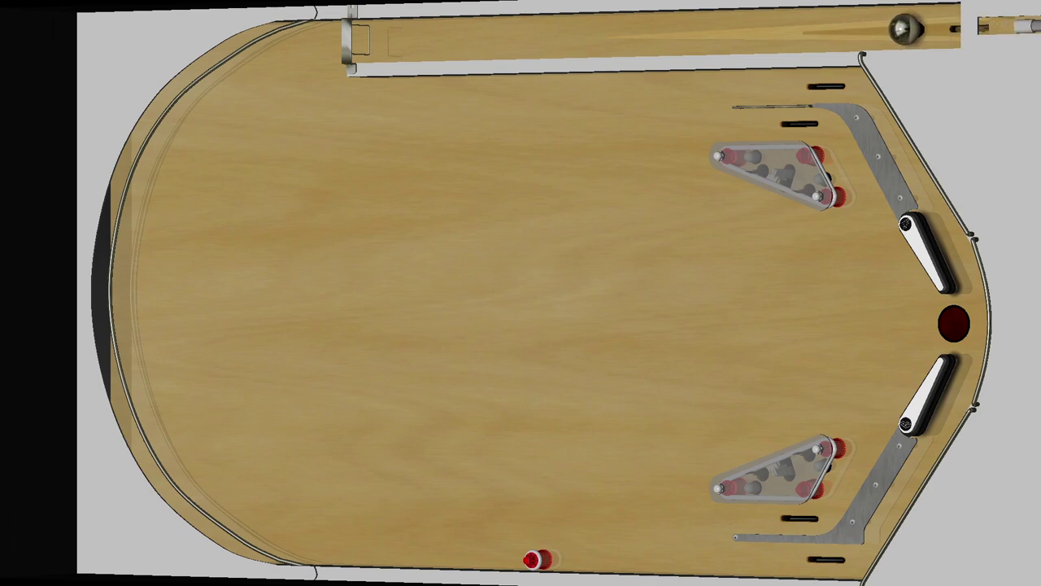
key("Return")
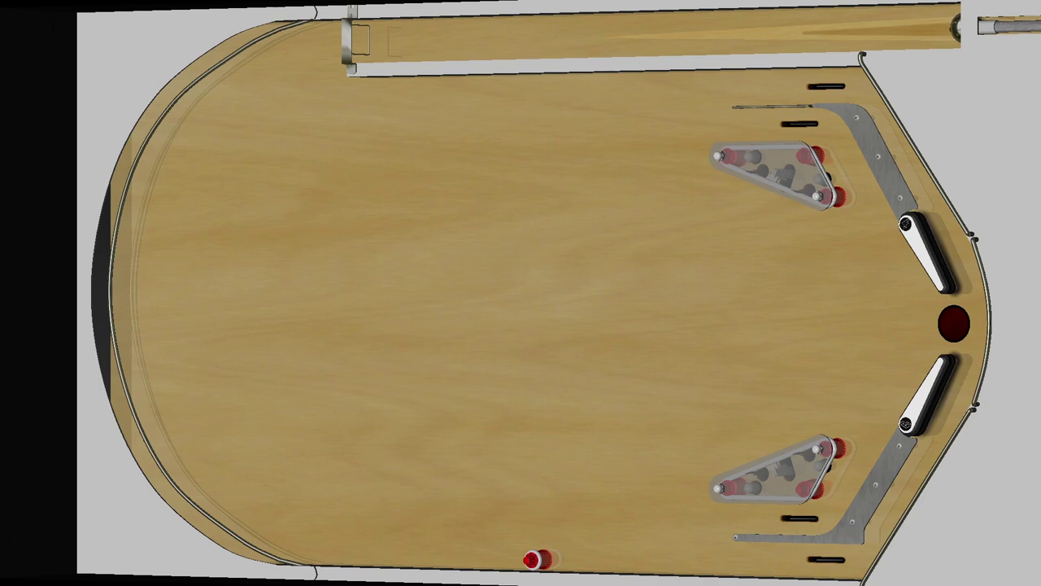
key("space")
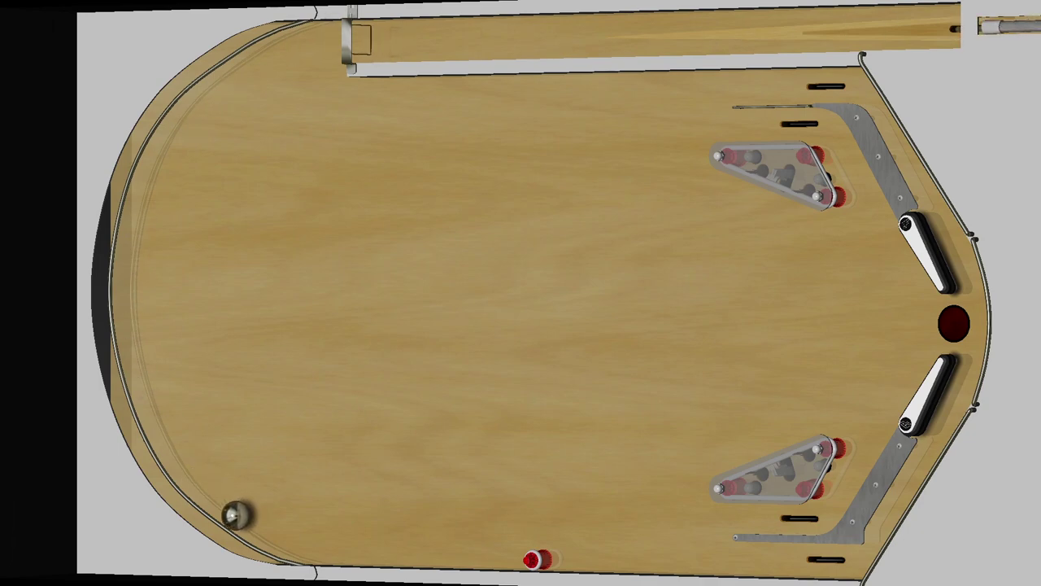
key("Shift_L")
key("Shift_R")
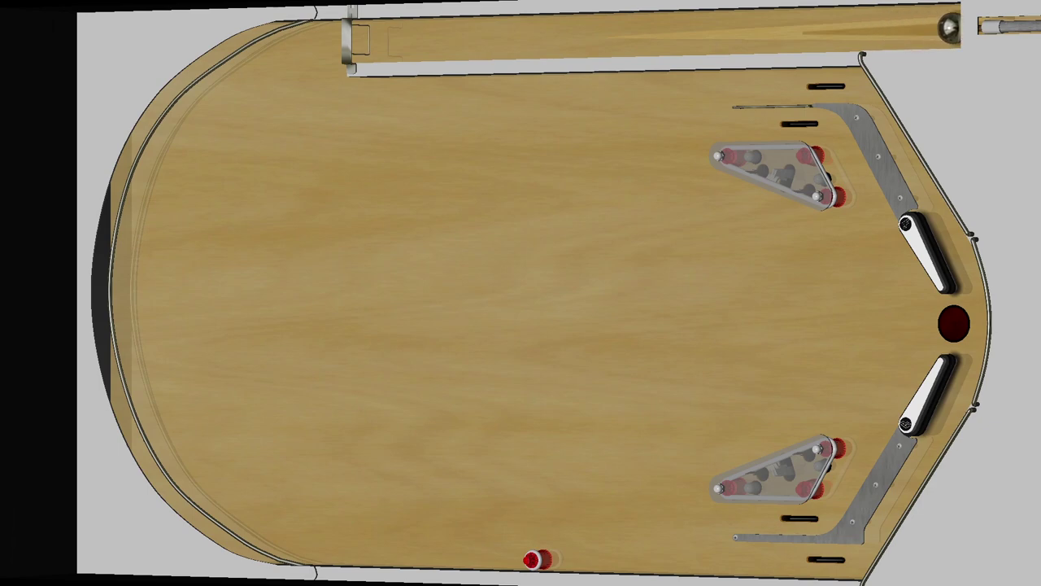
Launch another ball and keep it in play by alternating the two flippers
key("Return")
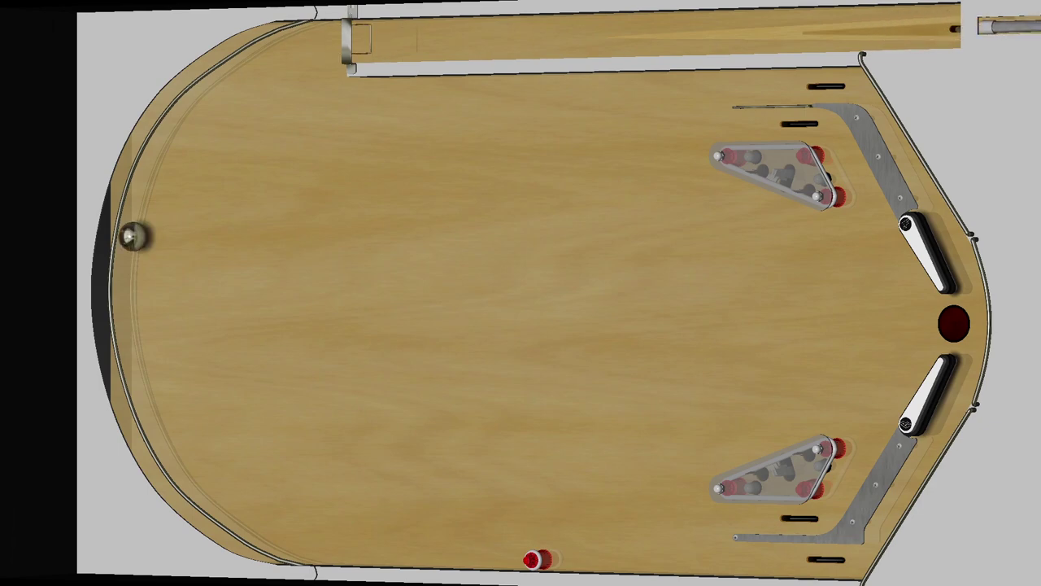
key("shift")
key("shift")
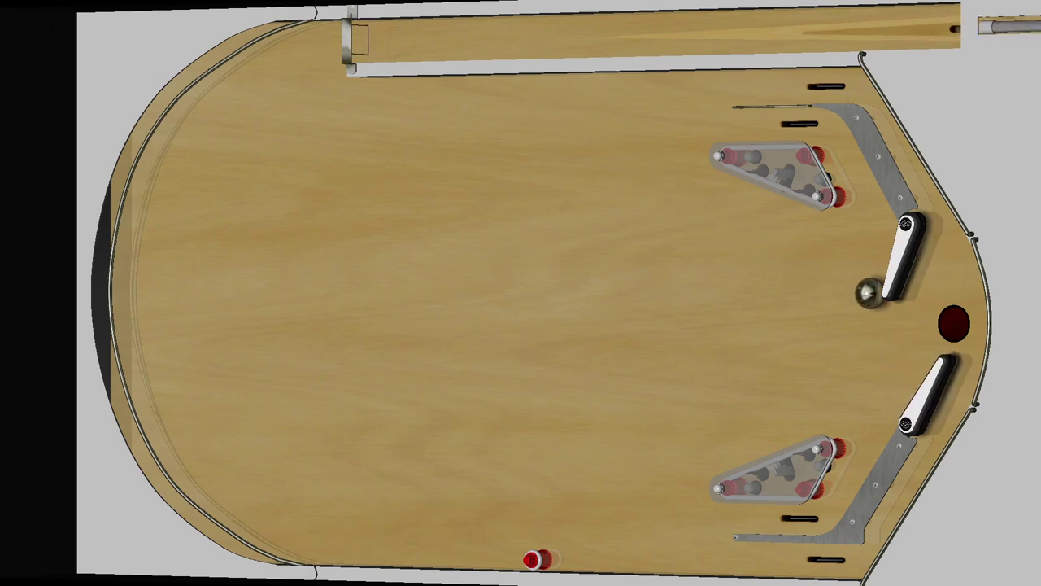
key("shift")
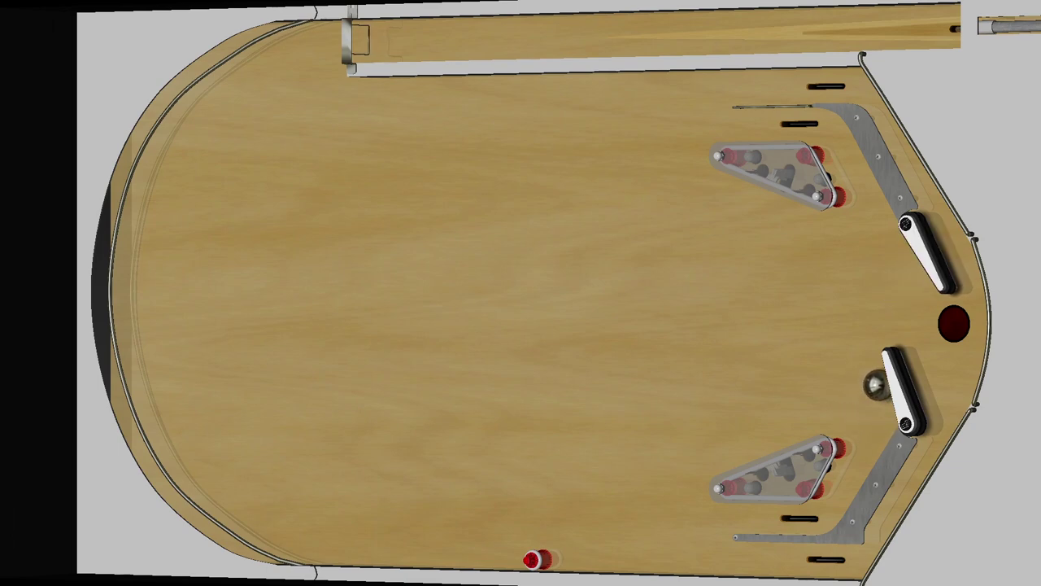
key("shift")
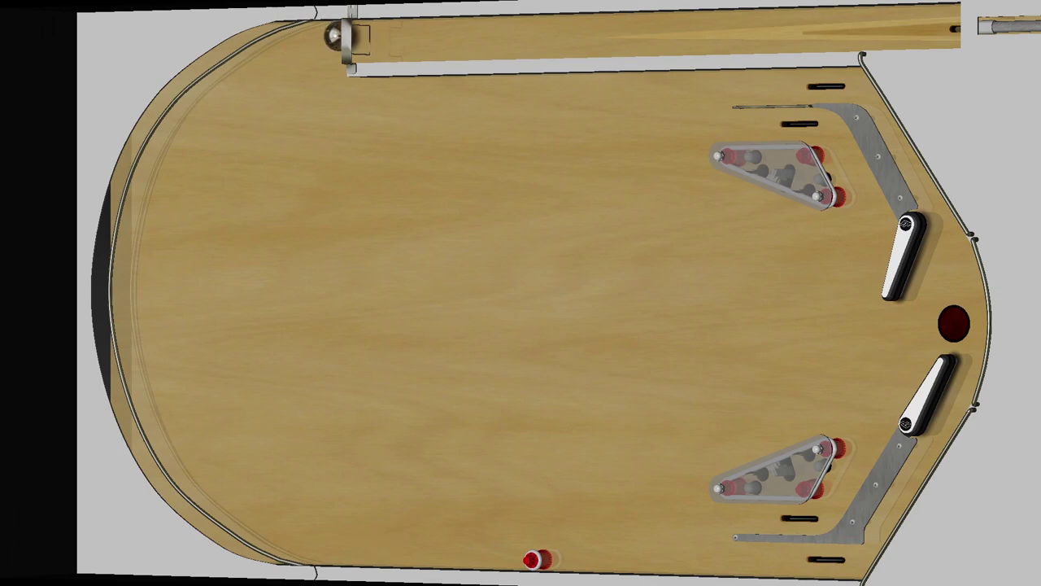
key("shift")
key("shift")
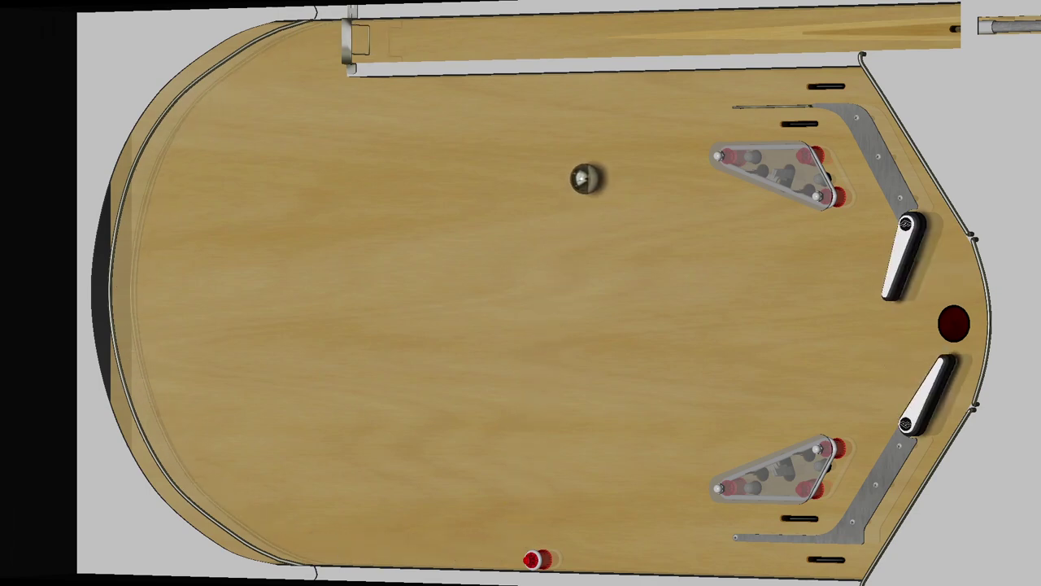
key("shift")
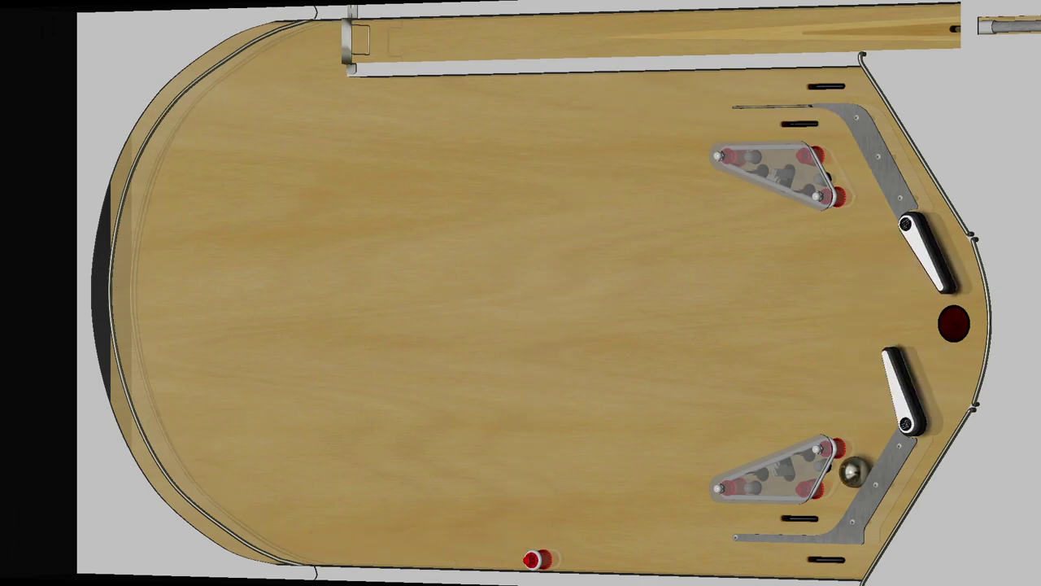